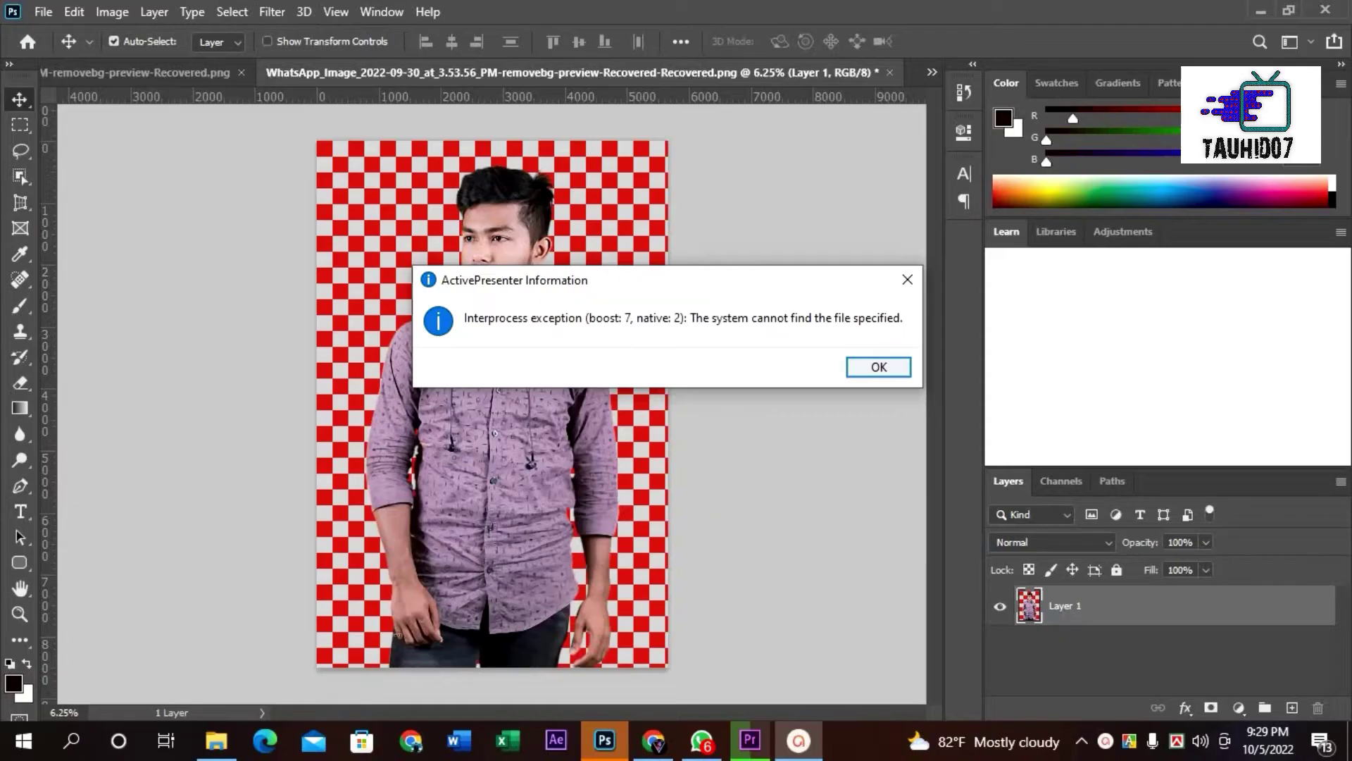
Dismiss the error message and open, then close, the File menu over the portrait photo.
{"action": "left_click", "coordinate": [872, 366]}
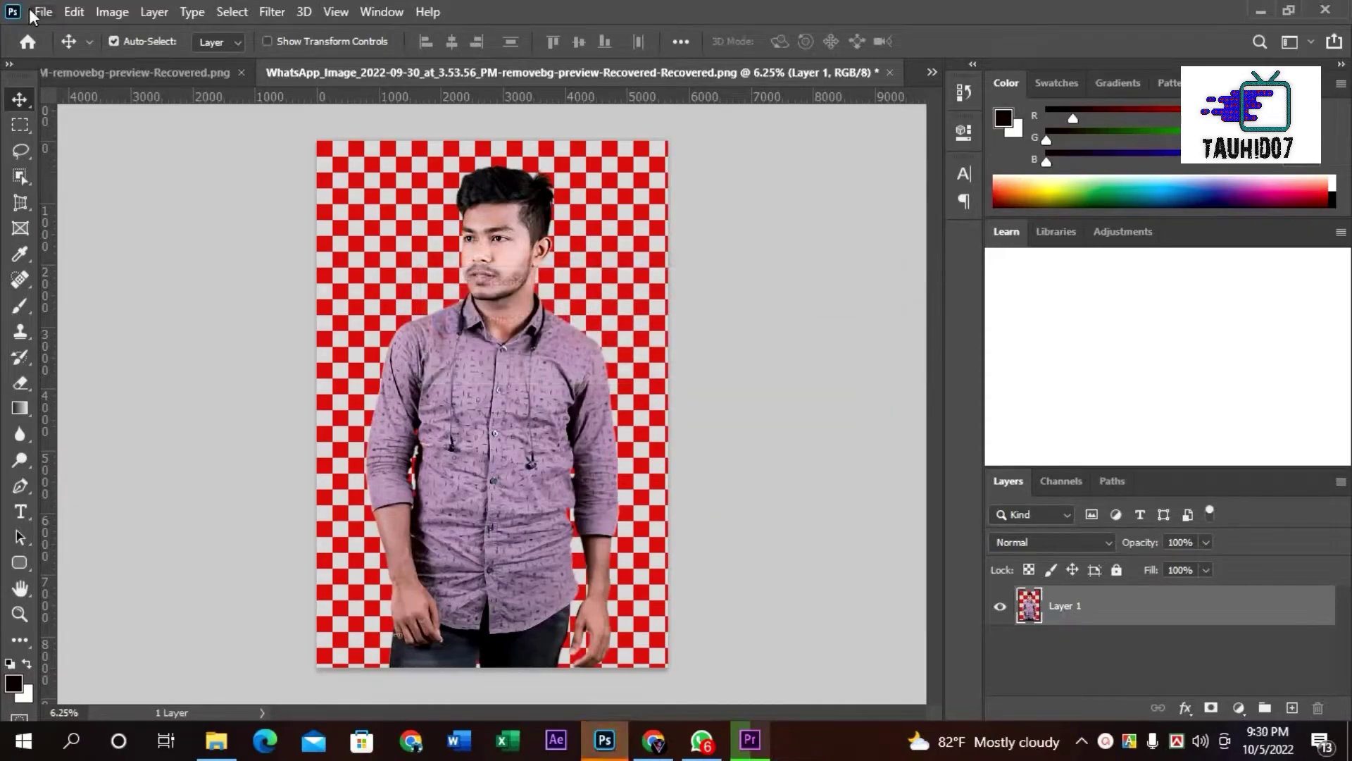
{"action": "left_click", "coordinate": [72, 12]}
{"action": "left_click", "coordinate": [32, 14]}
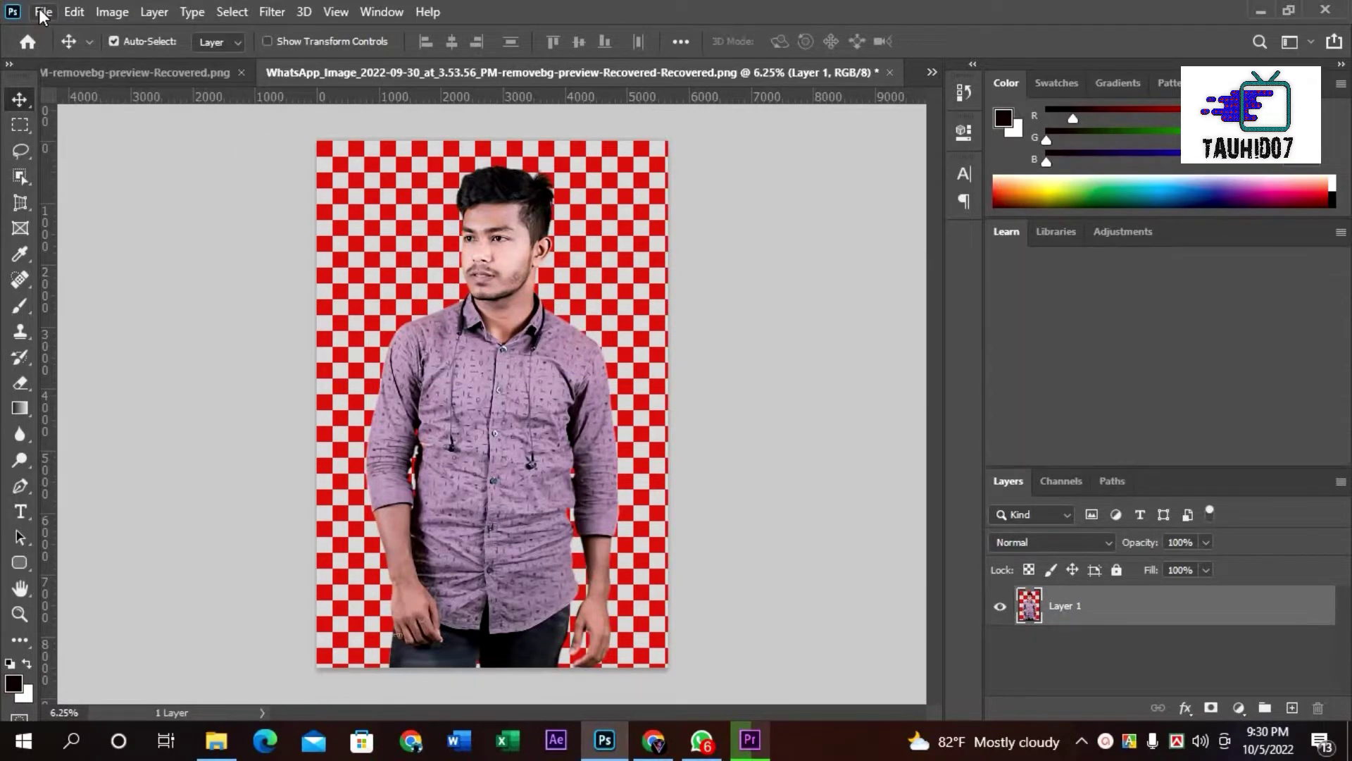
Create a blank white document named 'Test', then start another new document with Ctrl+N.
{"action": "left_click", "coordinate": [44, 11]}
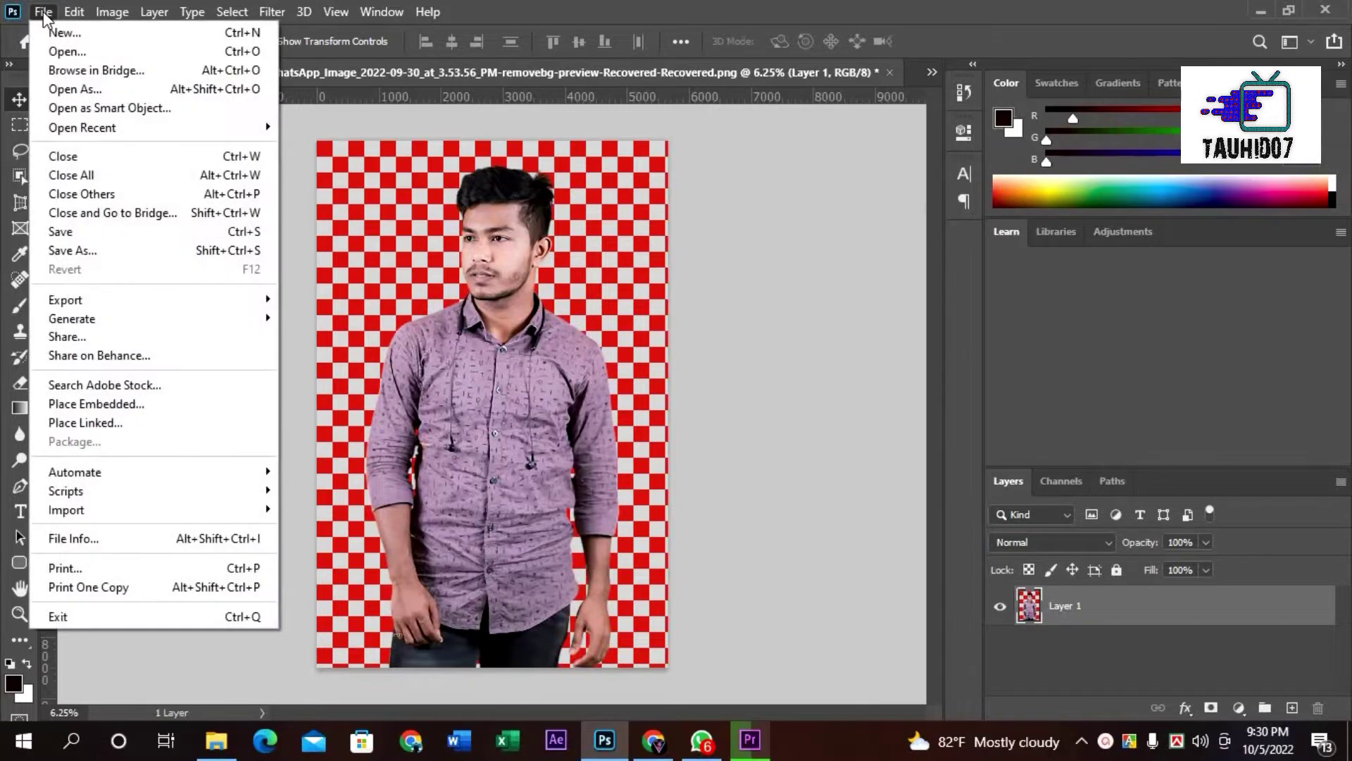
{"action": "left_click", "coordinate": [49, 32]}
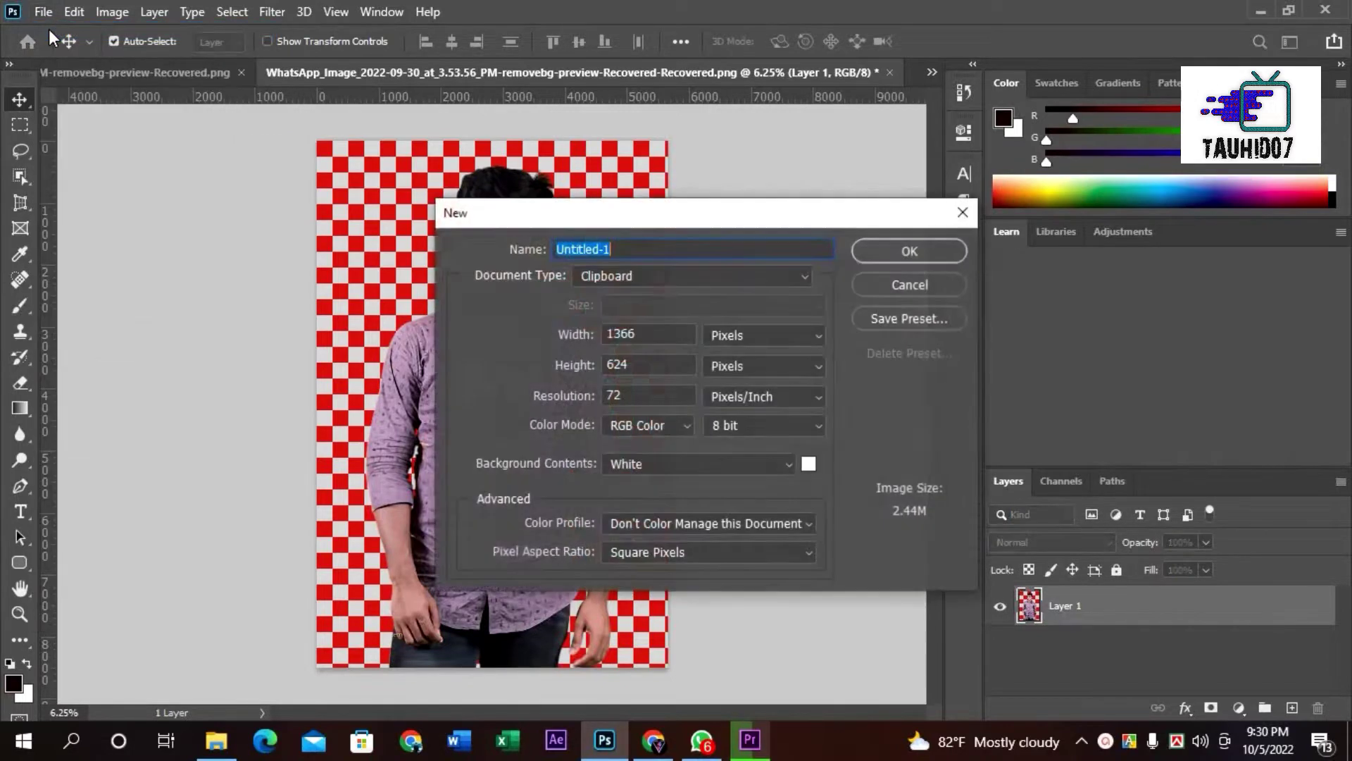
{"action": "left_click", "coordinate": [683, 247]}
{"action": "double_click", "coordinate": [625, 246]}
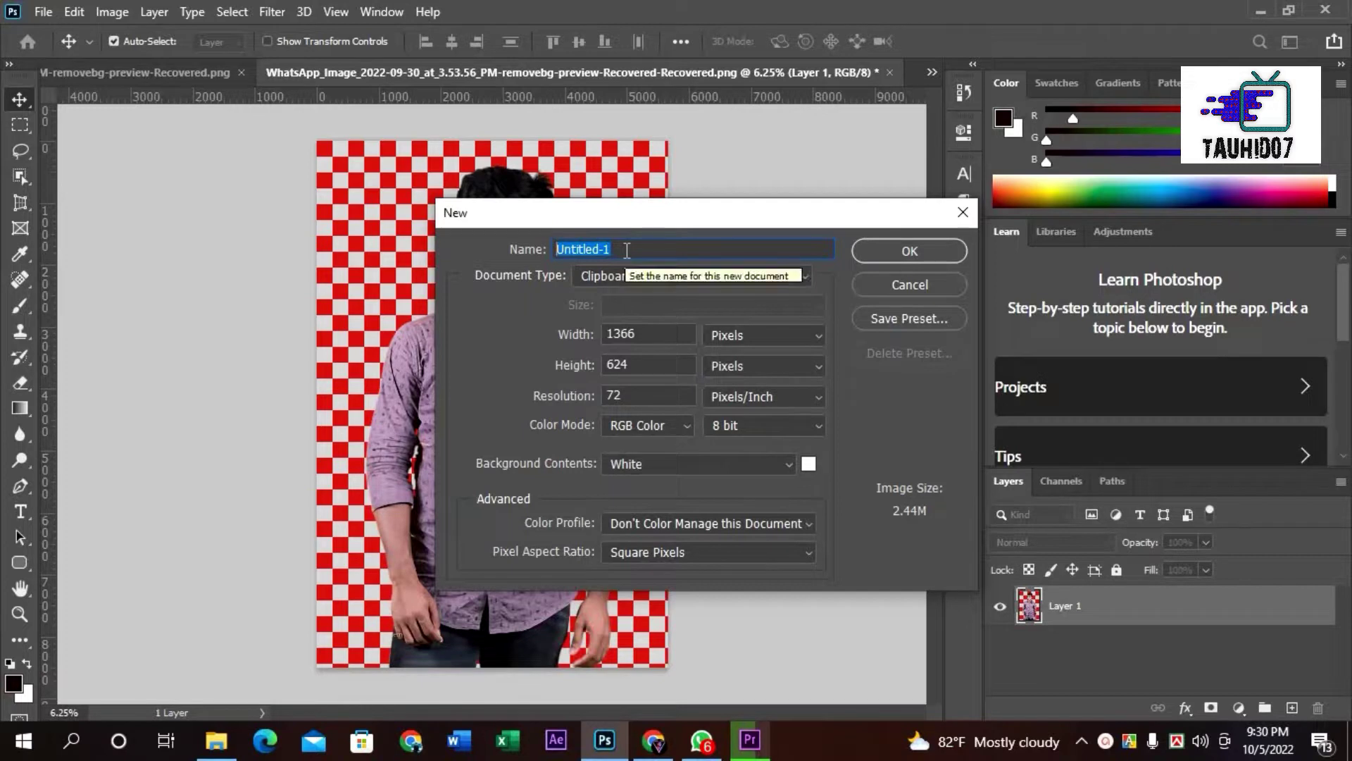
{"action": "key", "text": "BackSpace"}
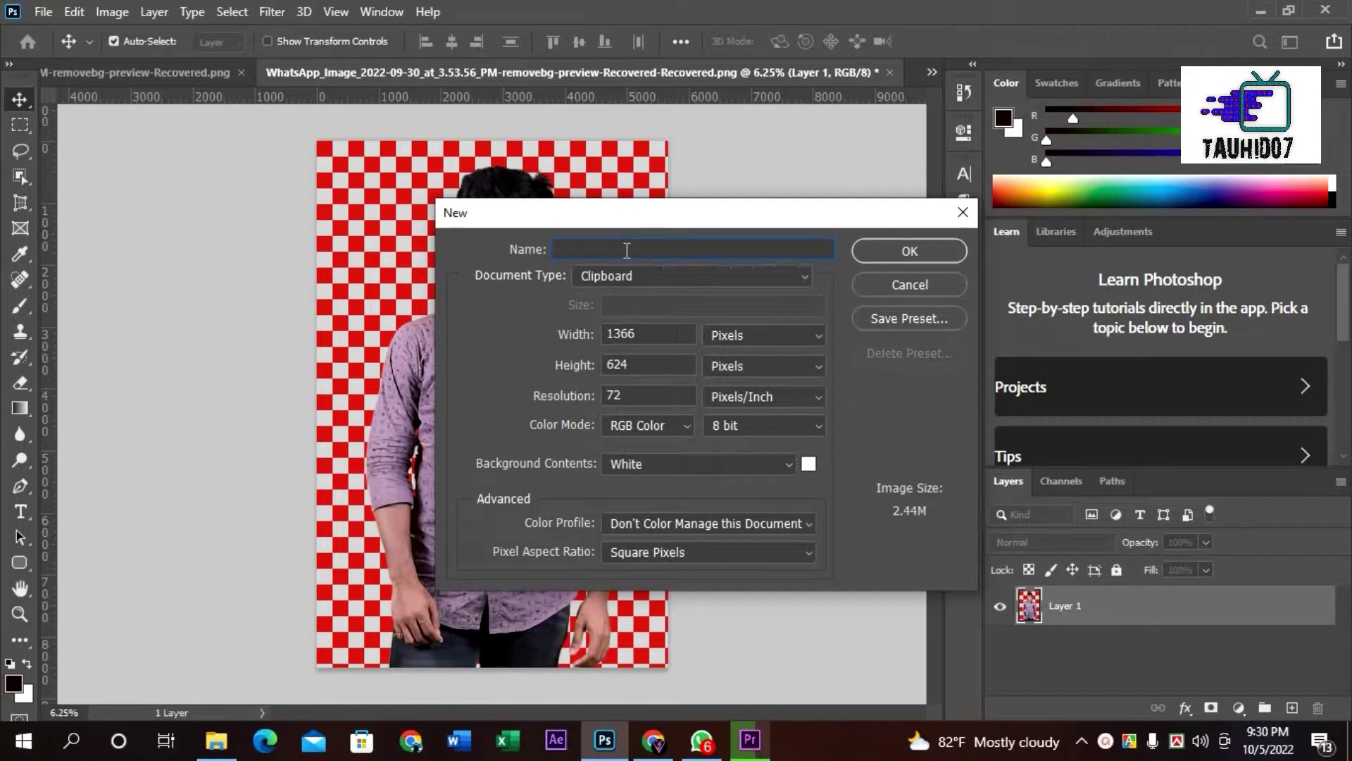
{"action": "type", "text": "T"}
{"action": "type", "text": "es"}
{"action": "type", "text": "t"}
{"action": "key", "text": "Return"}
{"action": "key", "text": "ctrl+n"}
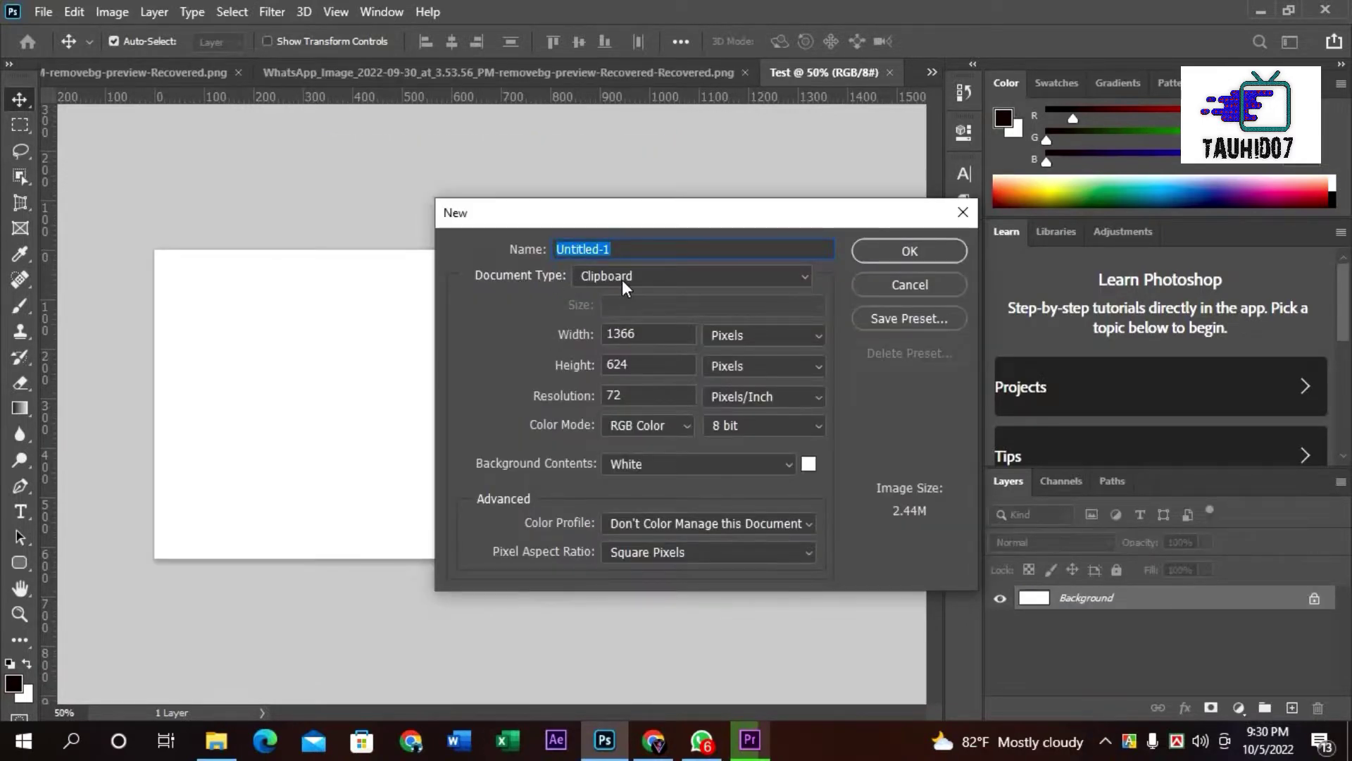
Choose the International Paper preset at A3 size (297×420 mm, 300 ppi).
{"action": "left_click", "coordinate": [768, 276]}
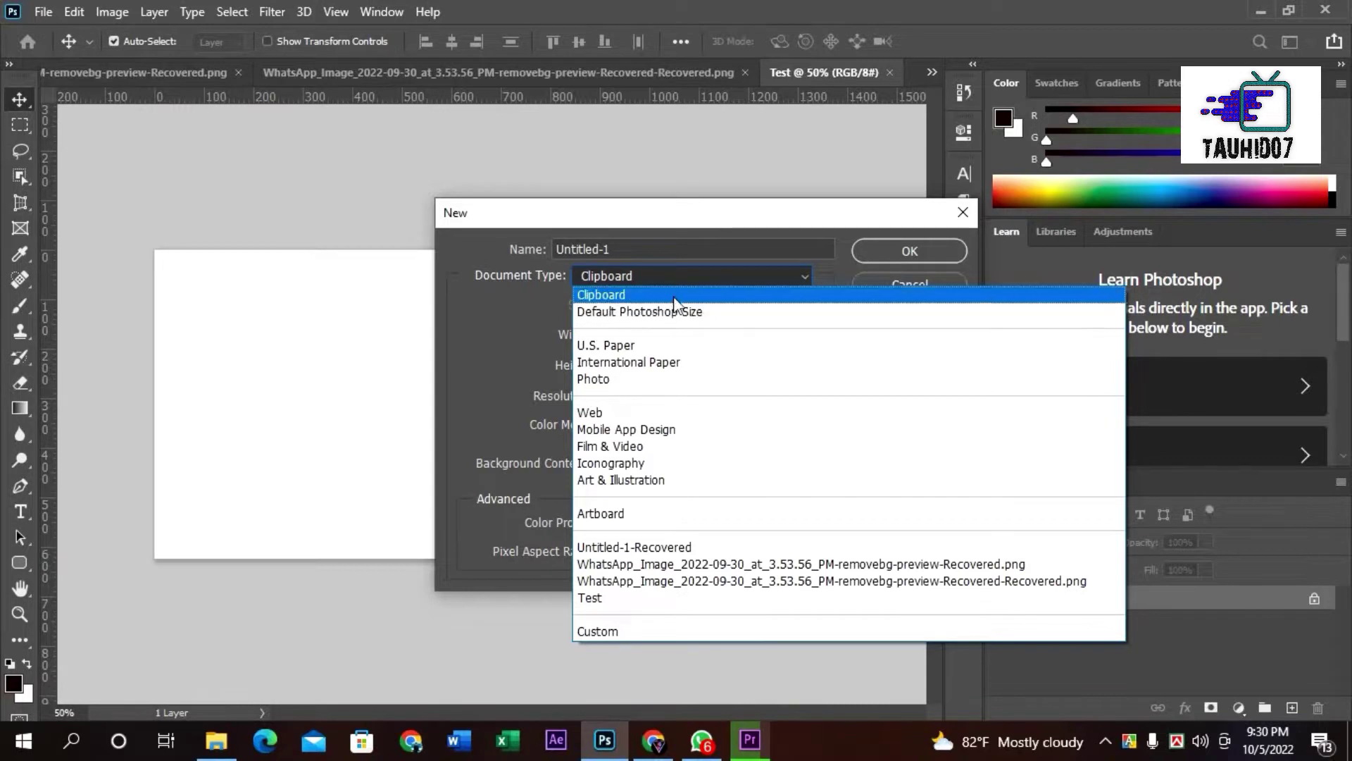
{"action": "left_click", "coordinate": [650, 364]}
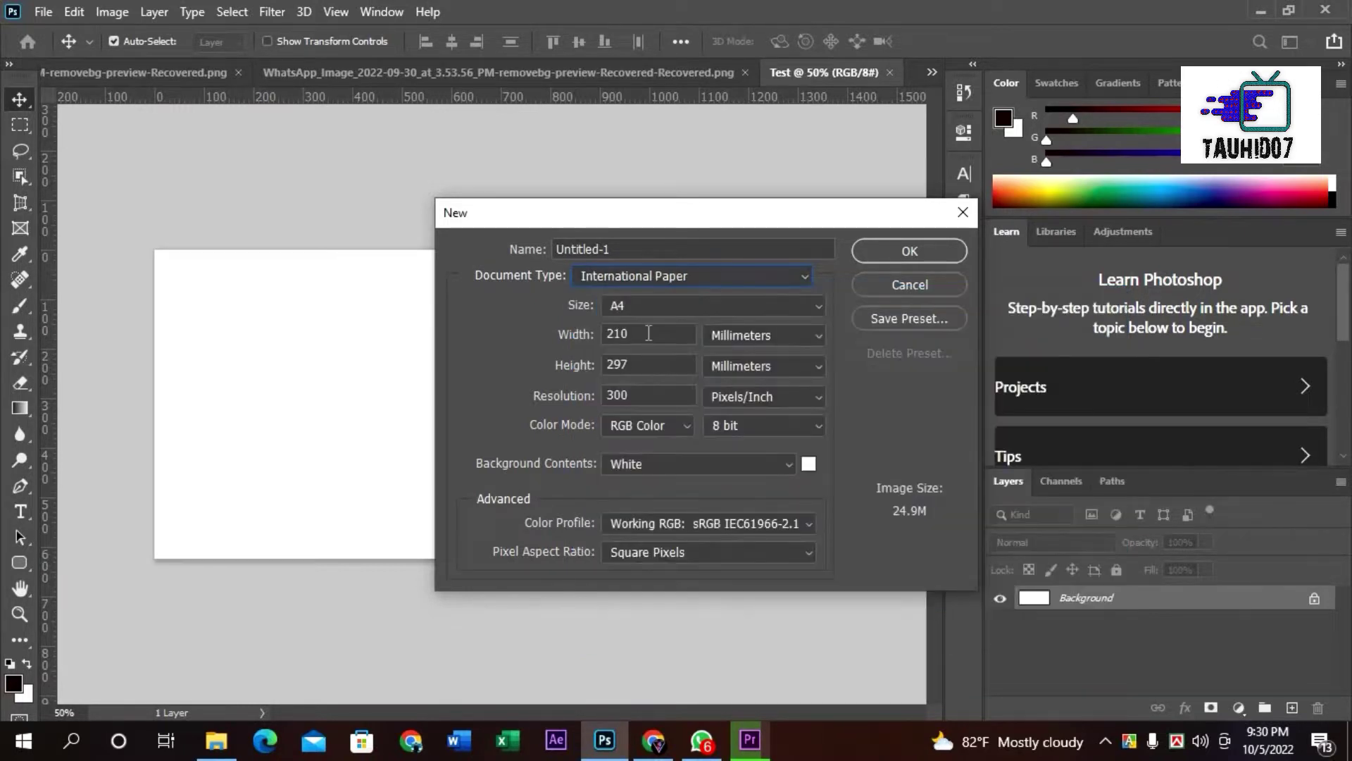
{"action": "left_click", "coordinate": [669, 307]}
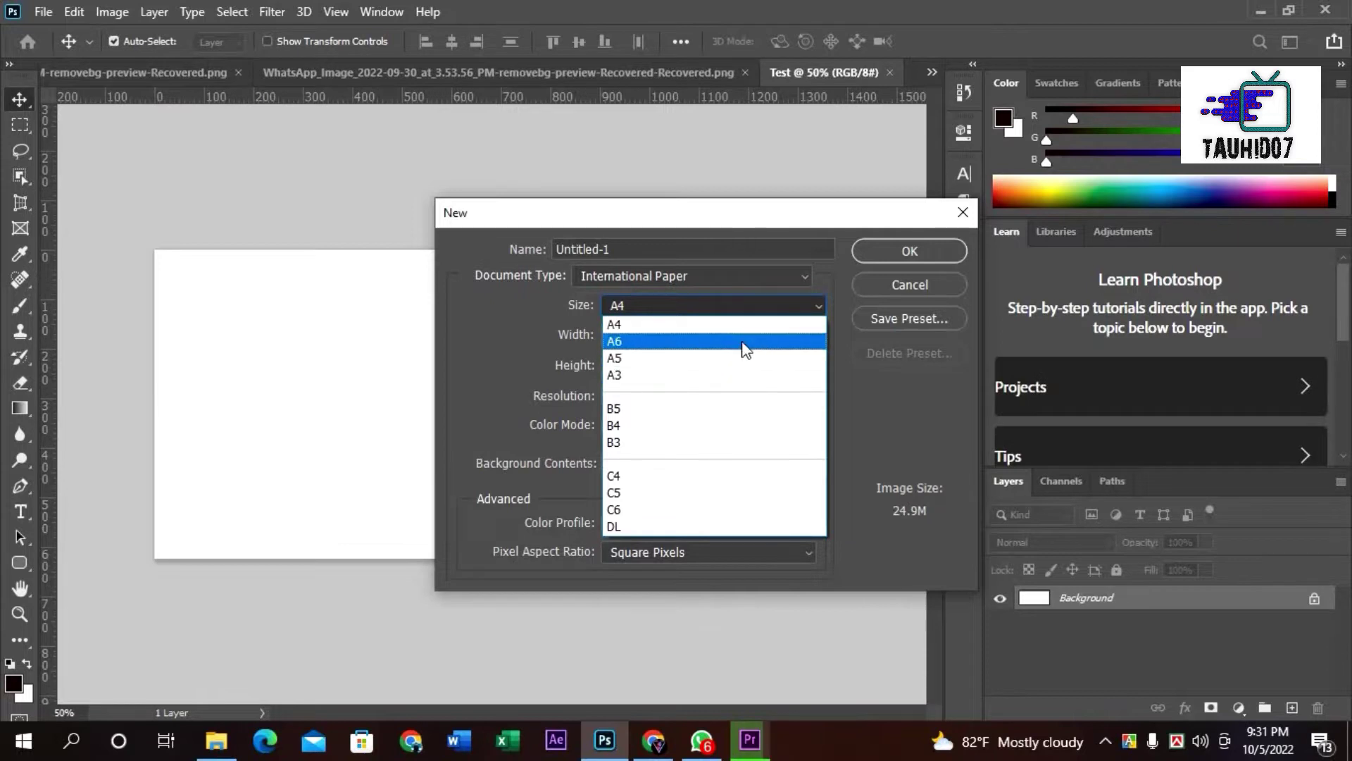
{"action": "left_click", "coordinate": [699, 376]}
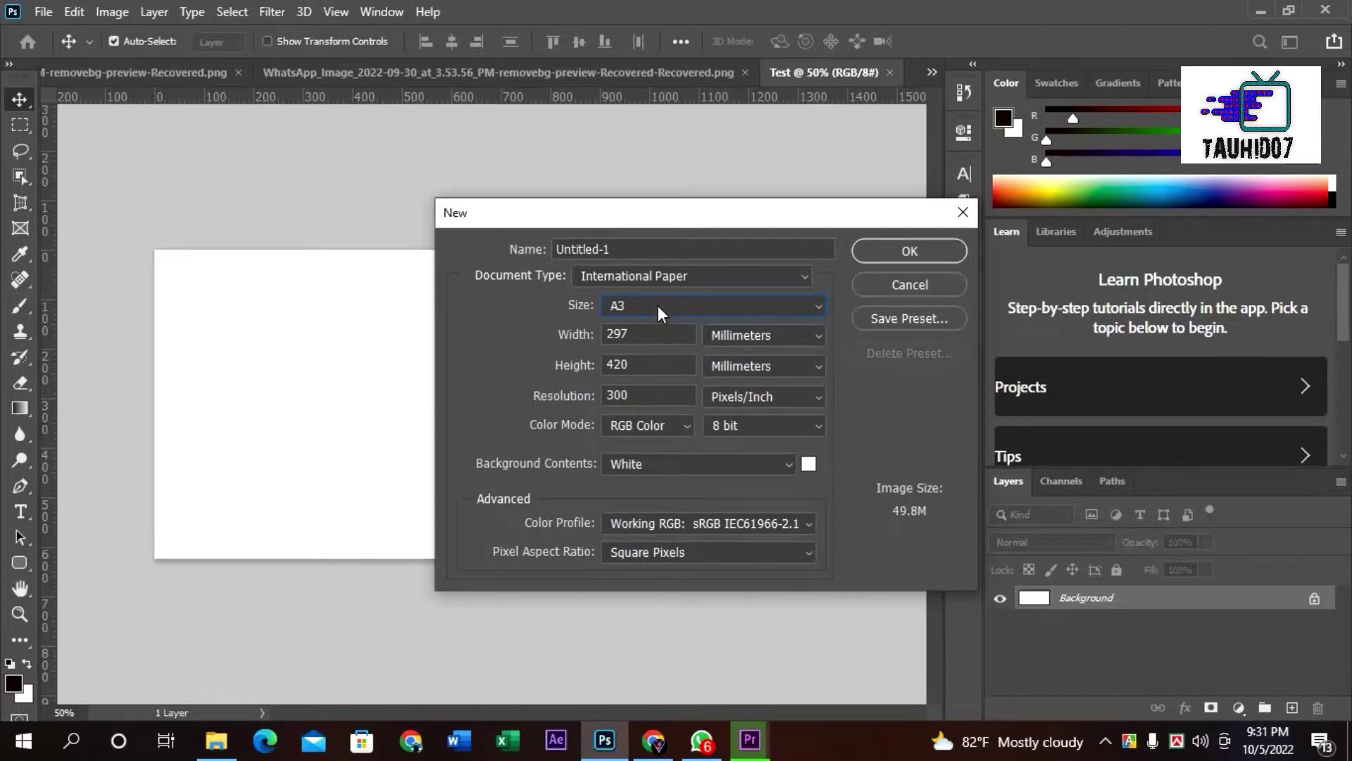
Switch the document type to U.S. Paper, keeping Letter size (8.5×11 in).
{"action": "left_click", "coordinate": [662, 276]}
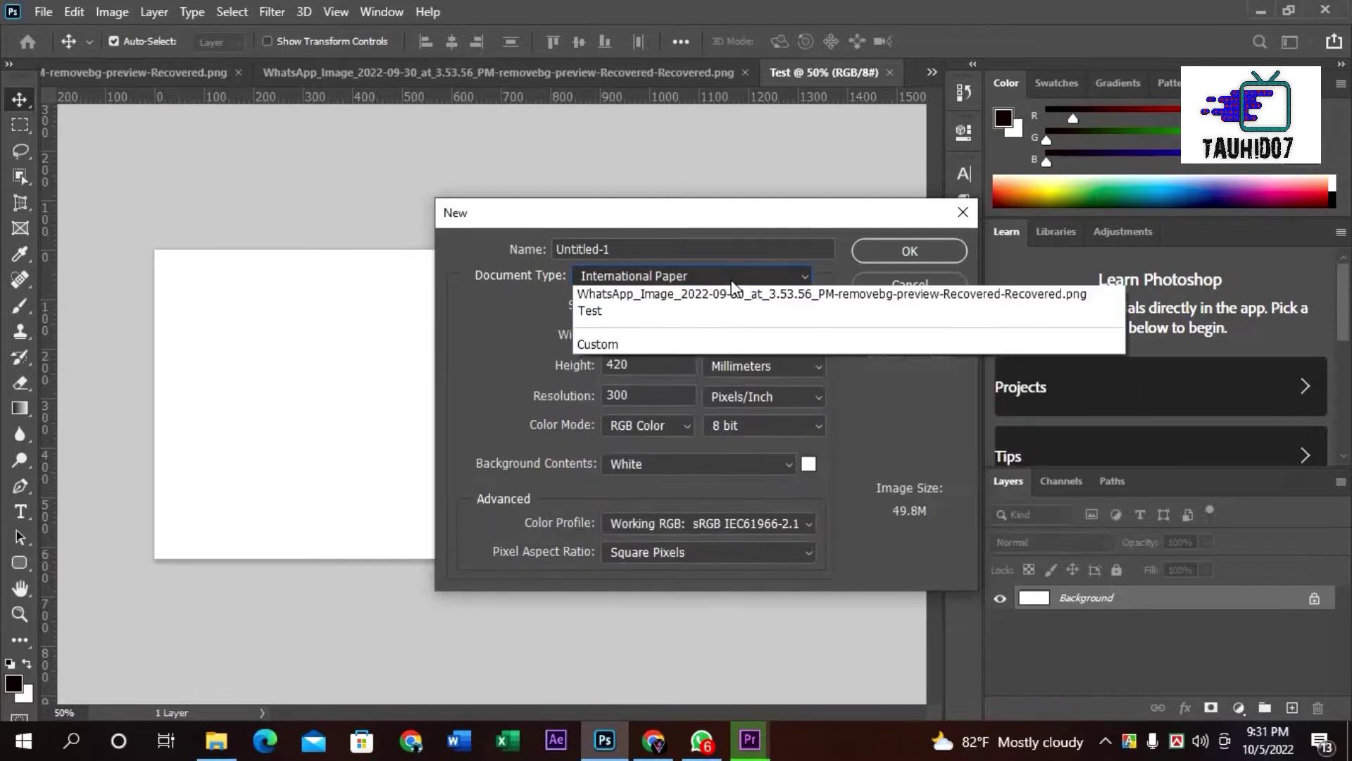
{"action": "left_click", "coordinate": [659, 344]}
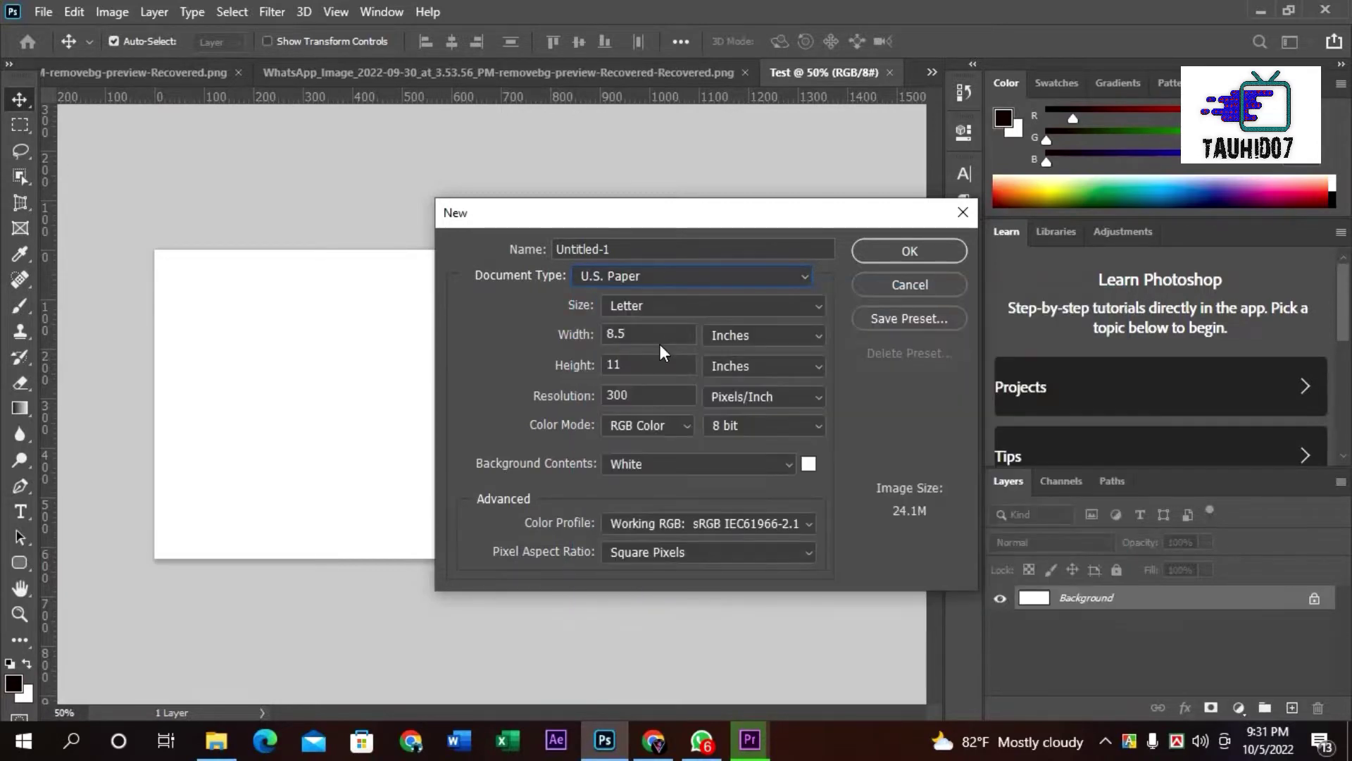
{"action": "left_click", "coordinate": [722, 307]}
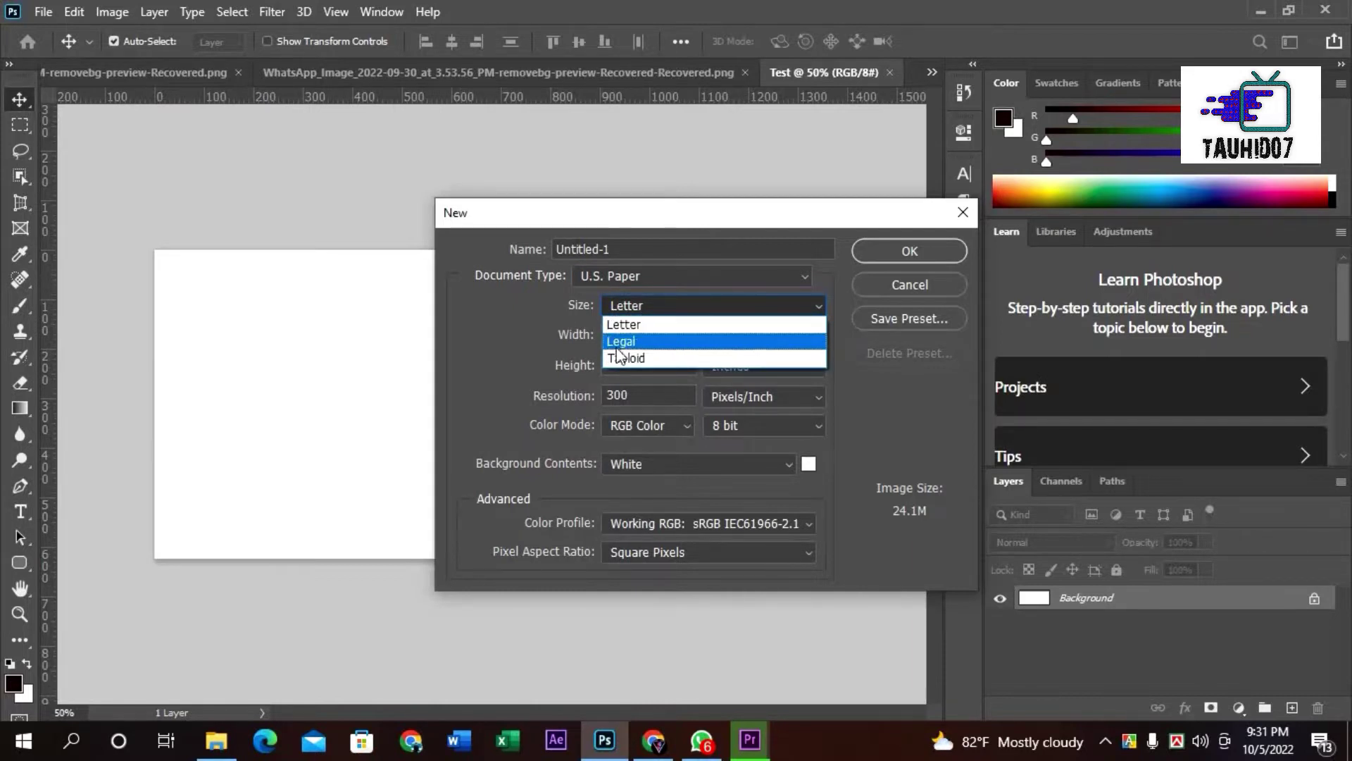
{"action": "left_click", "coordinate": [517, 347]}
{"action": "left_click", "coordinate": [707, 279]}
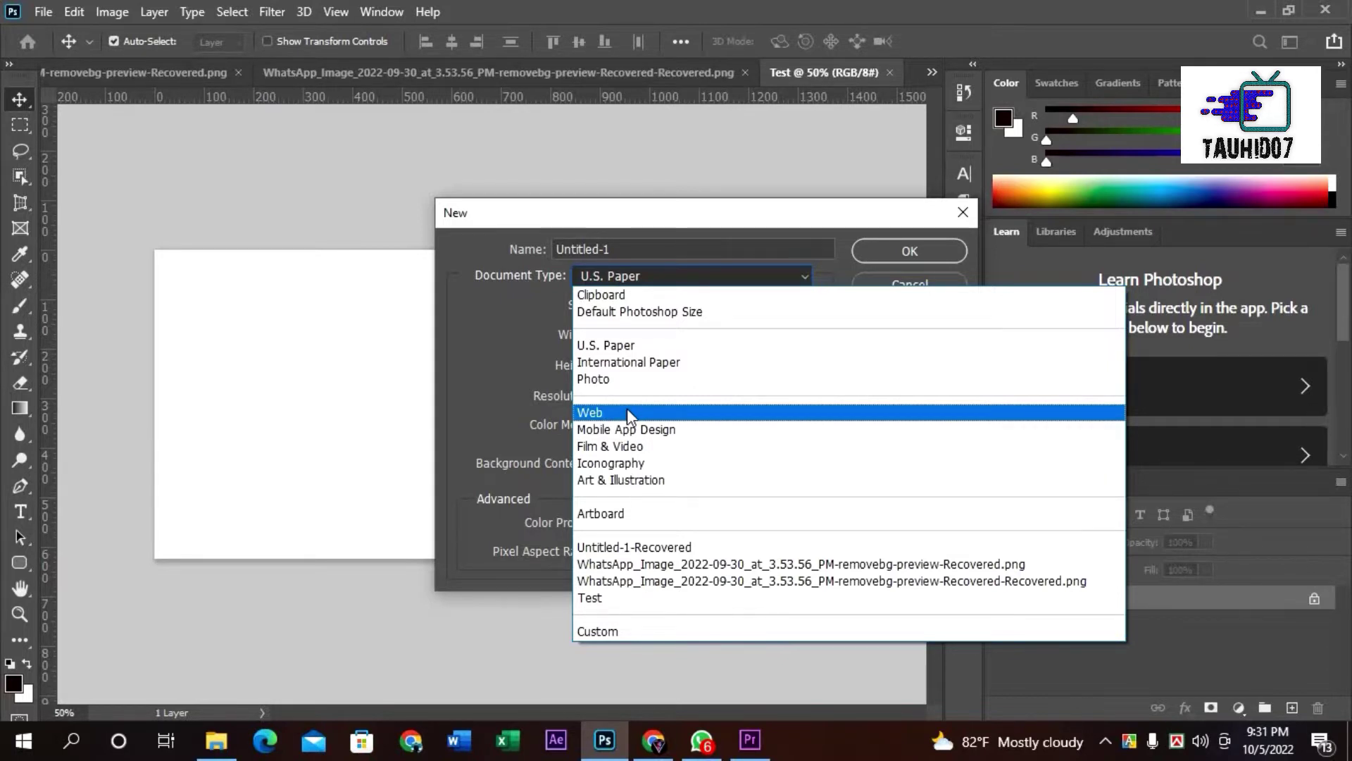
Switch to the Web preset at 1366×768 pixels, 72 ppi.
{"action": "left_click", "coordinate": [627, 412]}
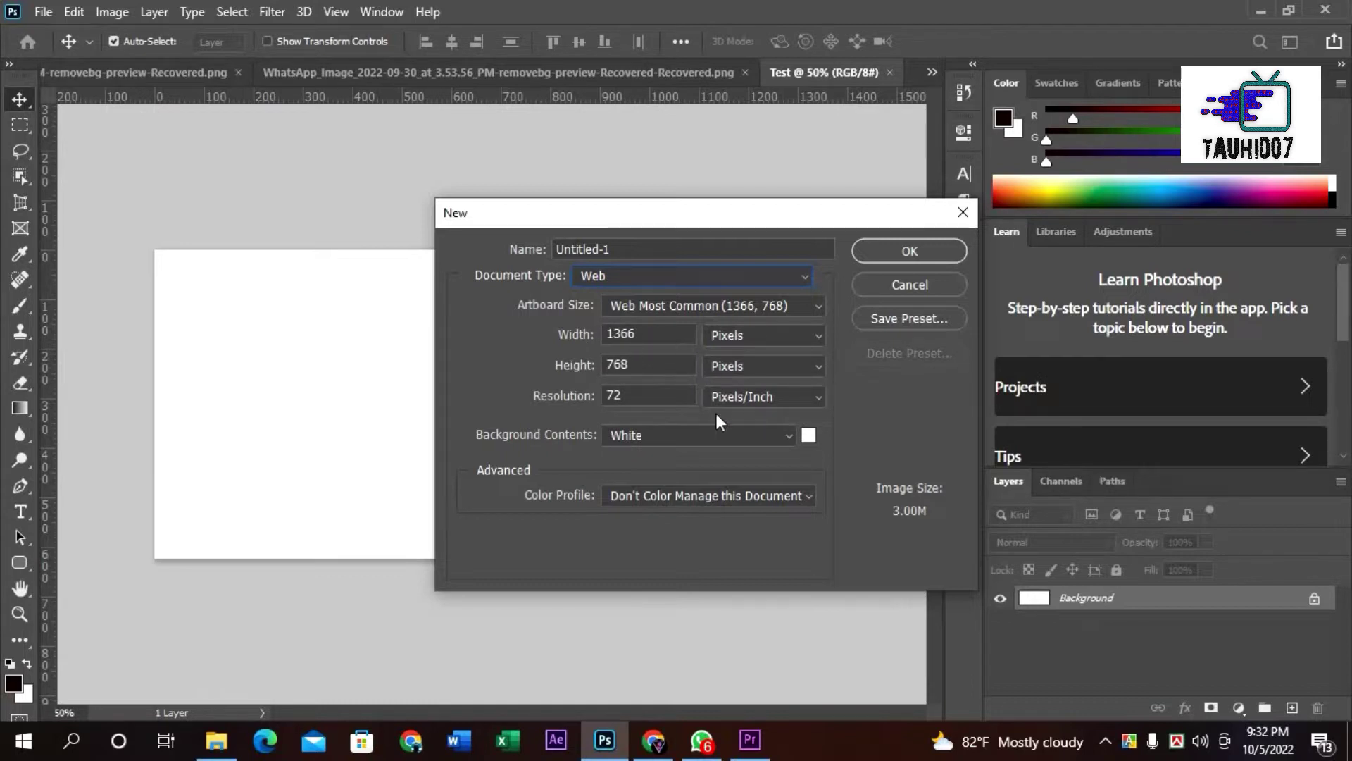
{"action": "left_click", "coordinate": [674, 281]}
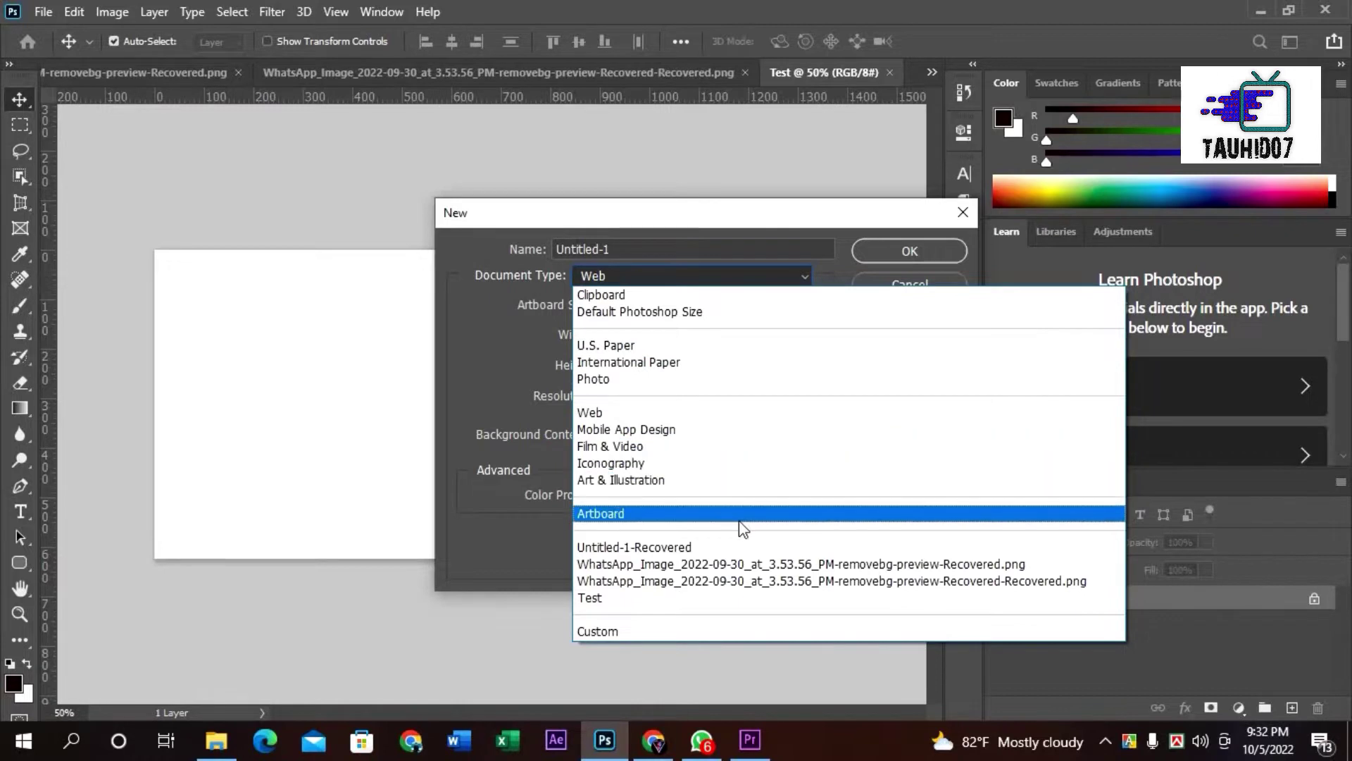
Take the Film & Video HDTV 1080p size (1920×1080 px), then set the type to Custom.
{"action": "left_click", "coordinate": [678, 445]}
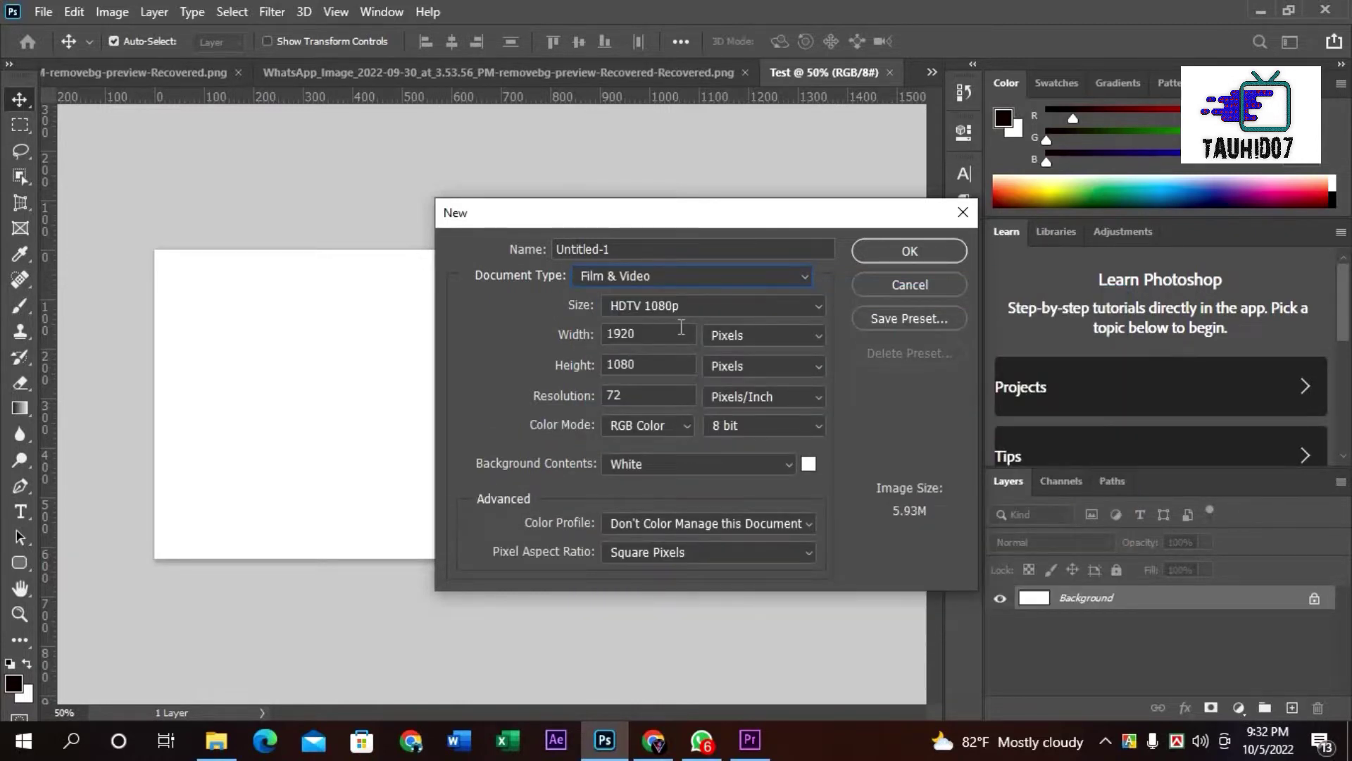
{"action": "left_click", "coordinate": [716, 310]}
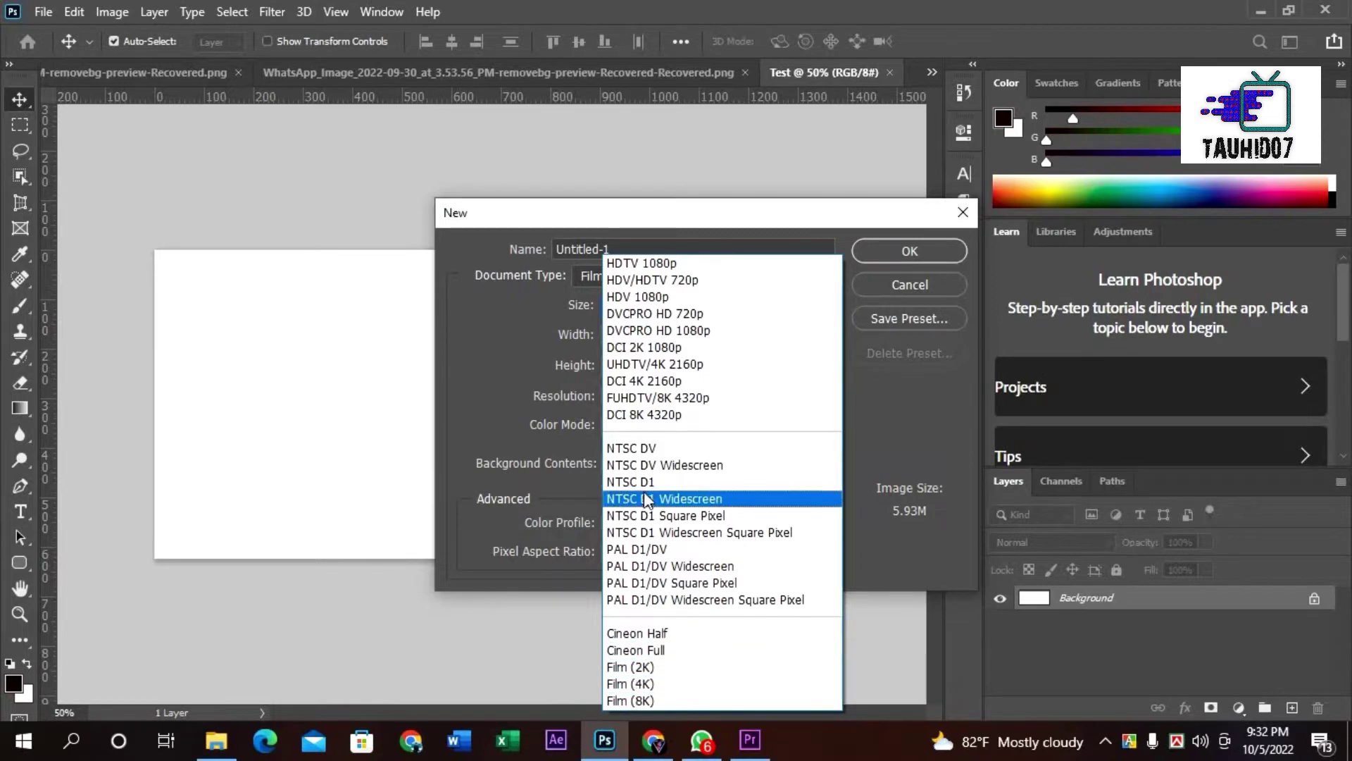
{"action": "left_click", "coordinate": [526, 334]}
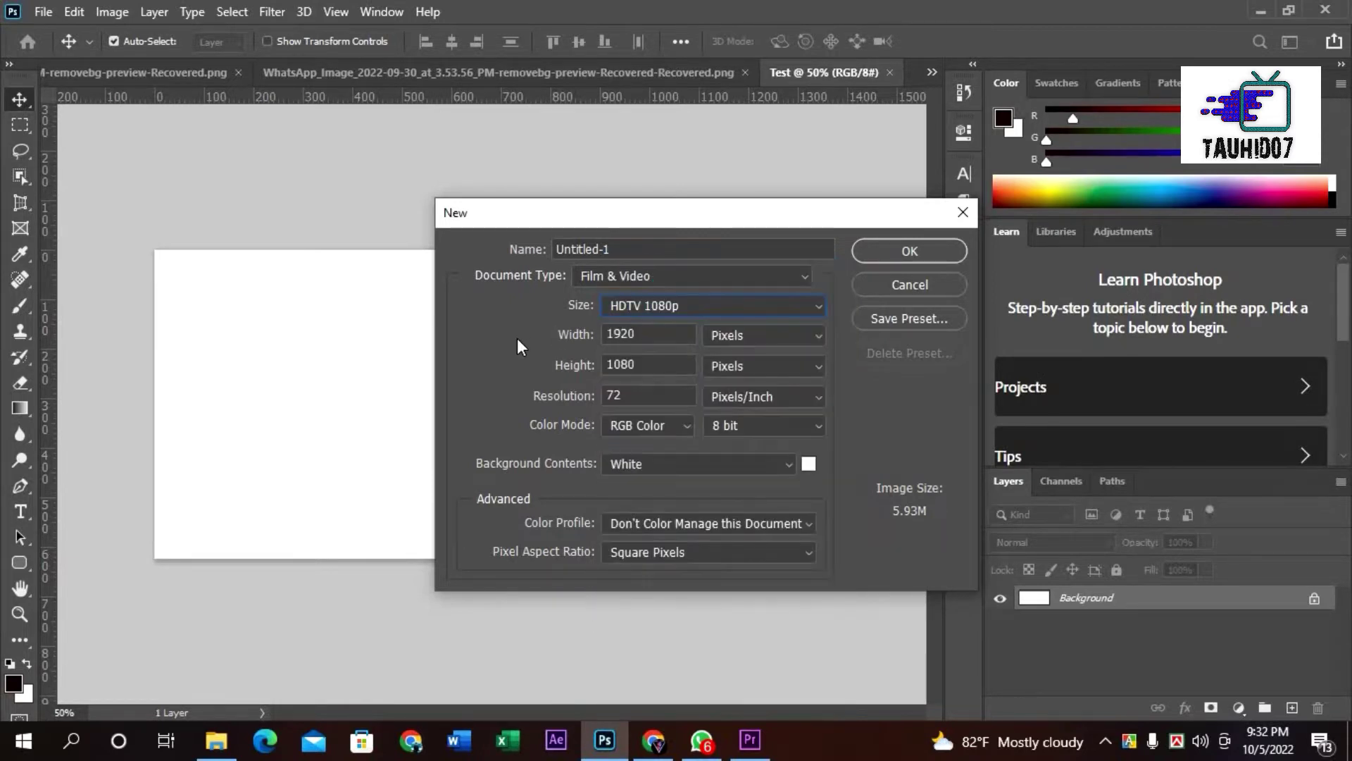
{"action": "left_click", "coordinate": [640, 277]}
{"action": "left_click", "coordinate": [610, 628]}
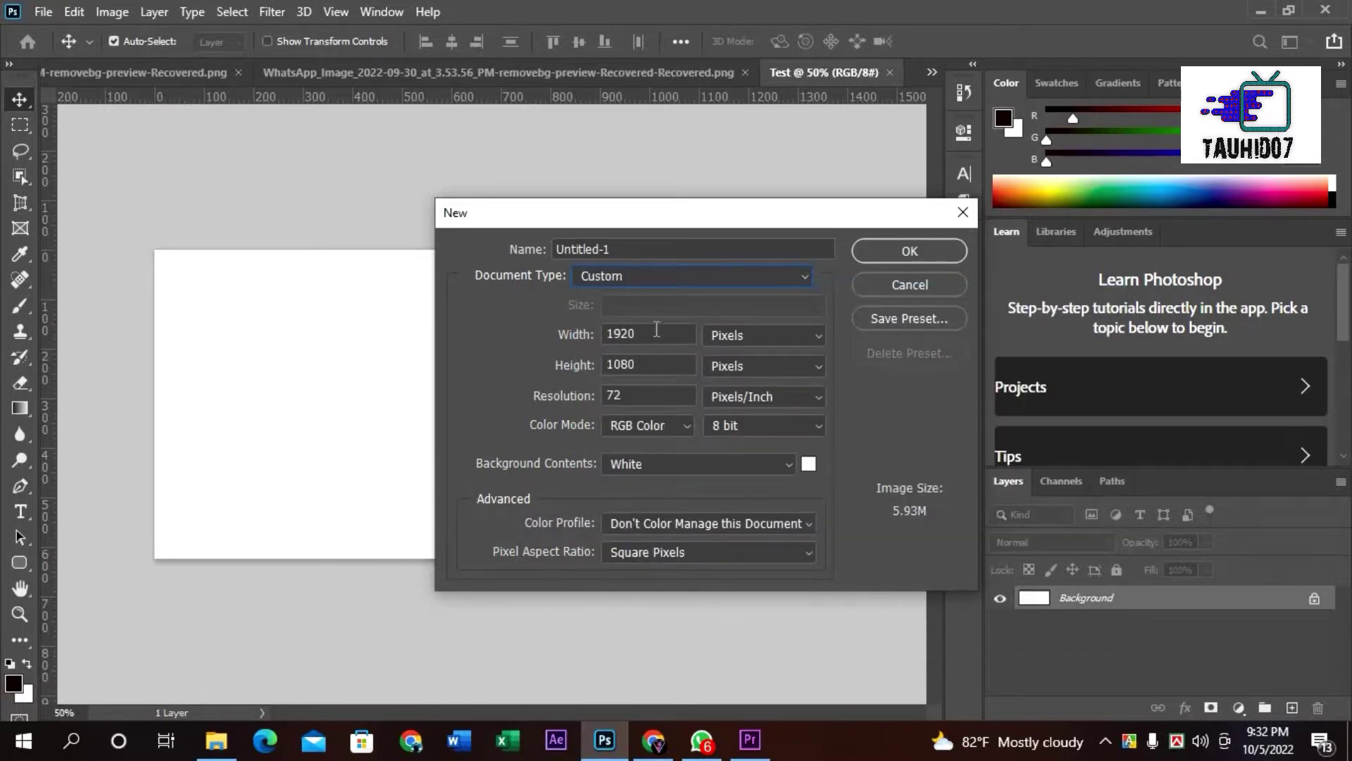
Change the width to 1222 pixels, keeping the 1080-pixel height.
{"action": "left_click_drag", "start_coordinate": [632, 331], "coordinate": [578, 326]}
{"action": "key", "text": "BackSpace"}
{"action": "type", "text": "1222"}
{"action": "left_click", "coordinate": [617, 270]}
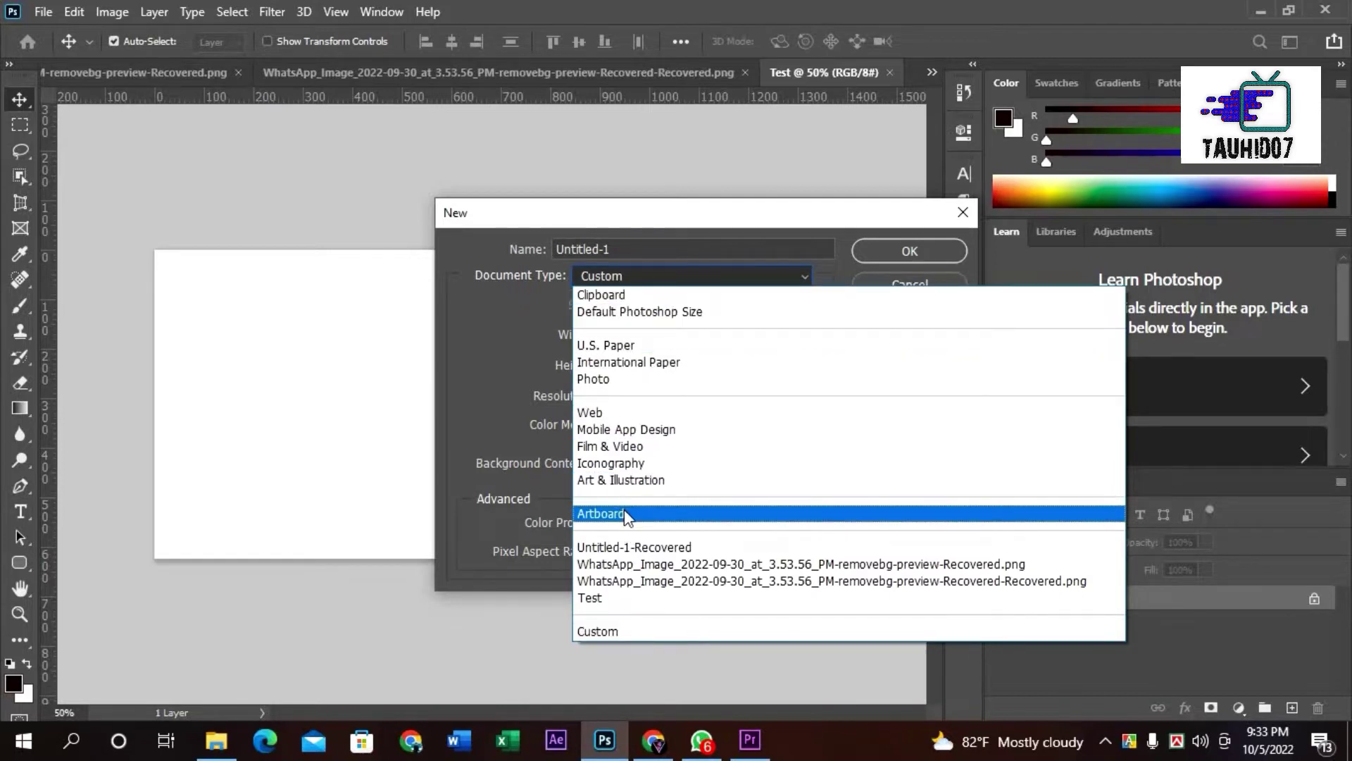
Return the preset to U.S. Paper Letter size at 300 ppi.
{"action": "left_click", "coordinate": [636, 630]}
{"action": "left_click", "coordinate": [683, 274]}
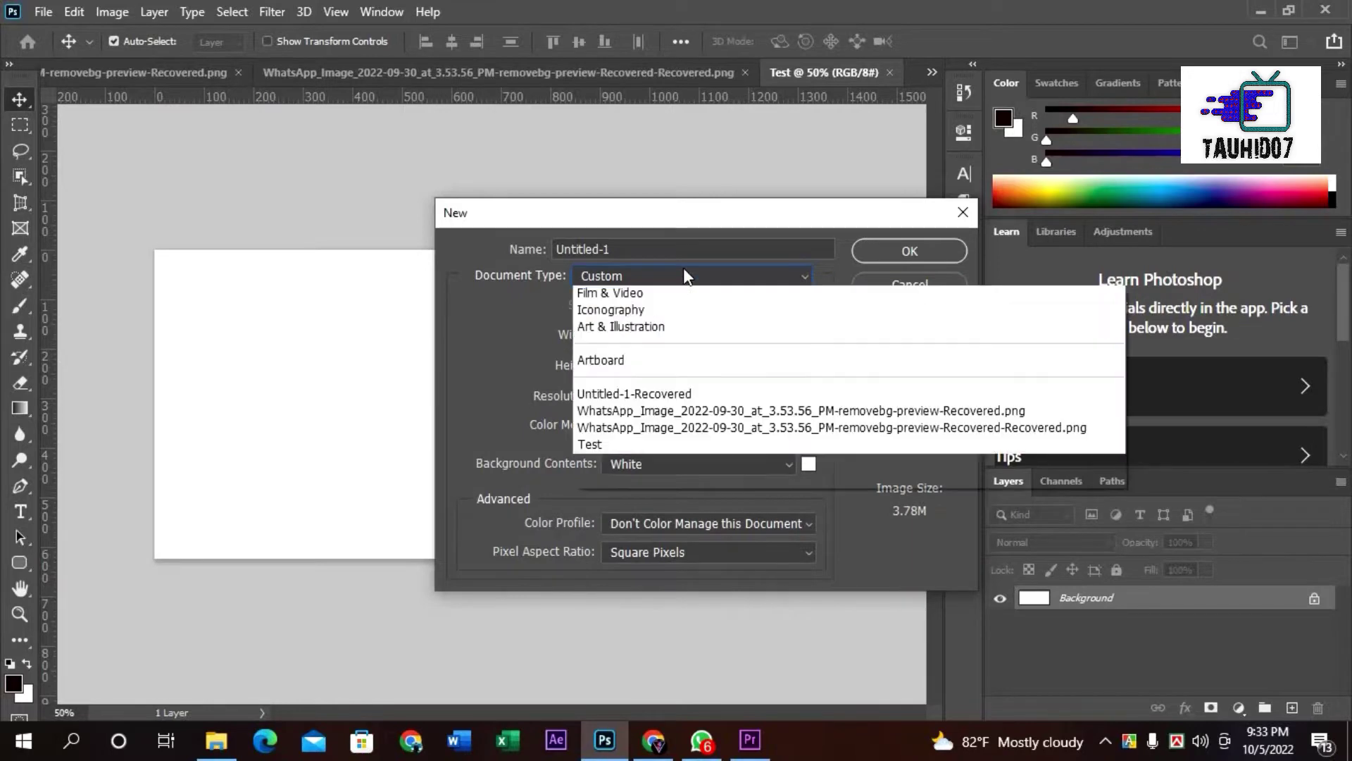
{"action": "left_click", "coordinate": [650, 344]}
{"action": "left_click", "coordinate": [728, 305]}
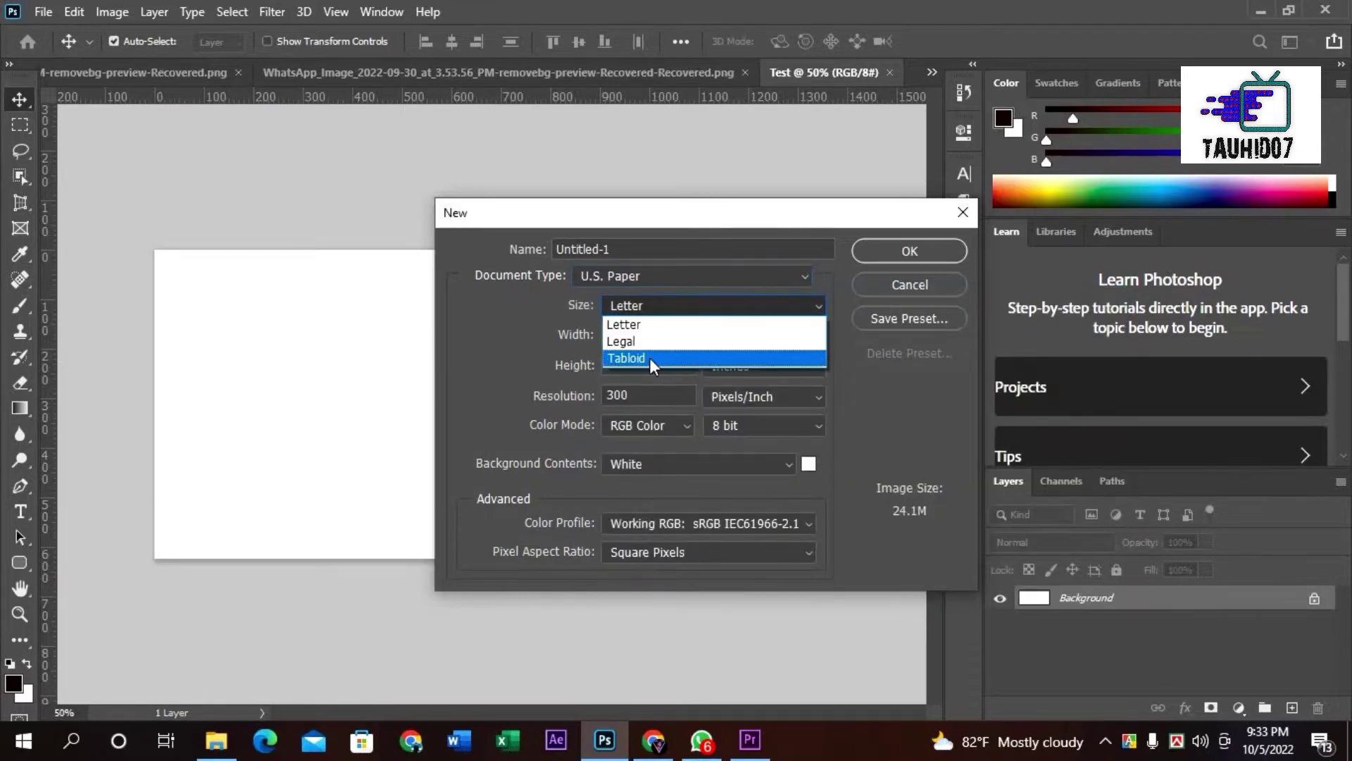
{"action": "left_click", "coordinate": [486, 343]}
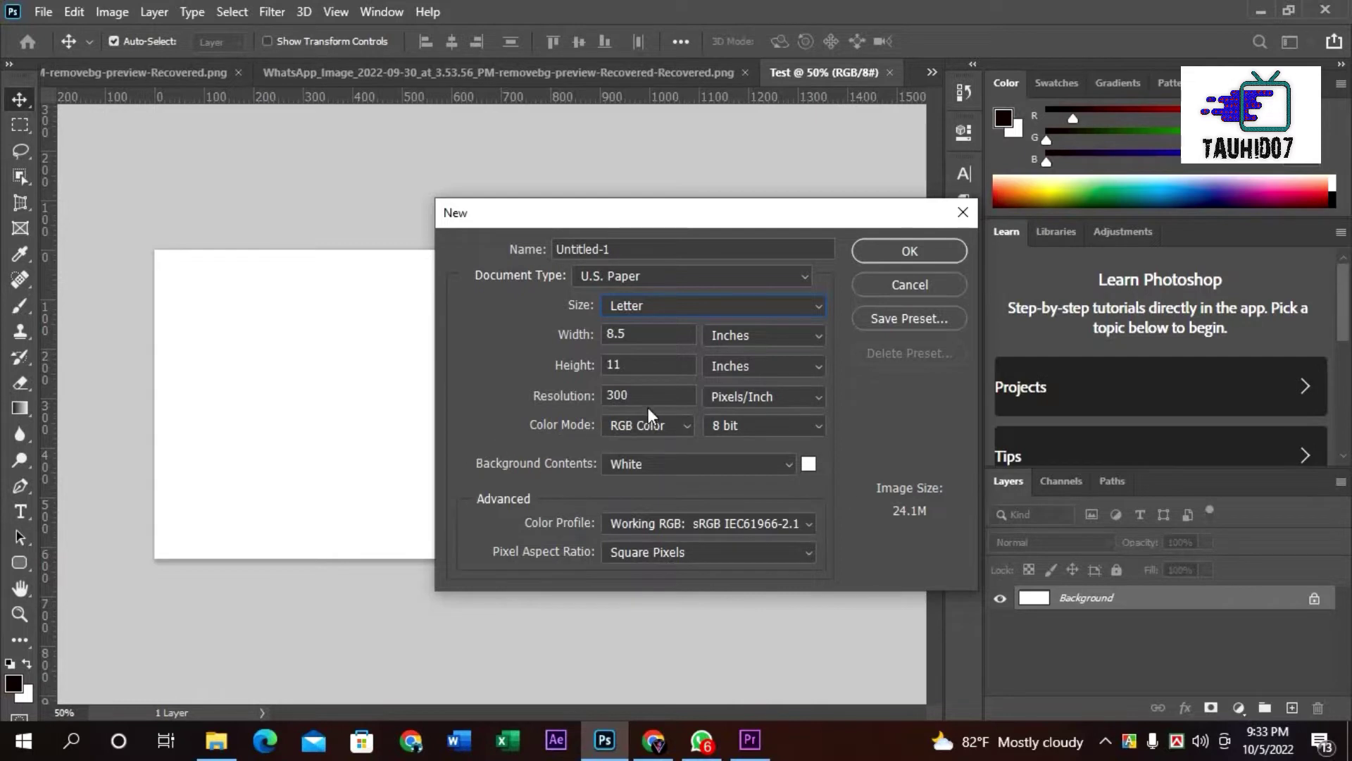
{"action": "left_click", "coordinate": [652, 335]}
{"action": "left_click", "coordinate": [674, 398]}
Try centimeters, points and picas as the width and height units.
{"action": "left_click", "coordinate": [758, 338]}
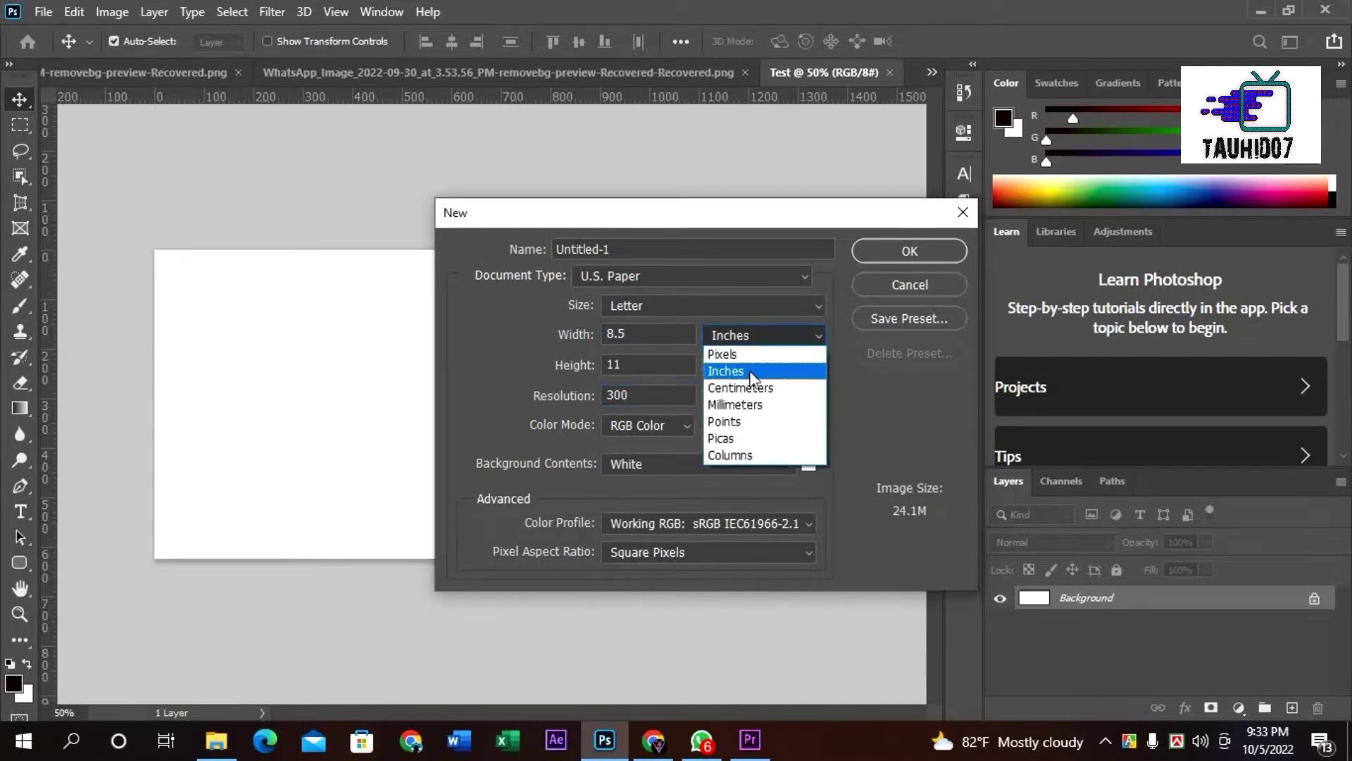
{"action": "left_click", "coordinate": [750, 371]}
{"action": "left_click", "coordinate": [766, 334]}
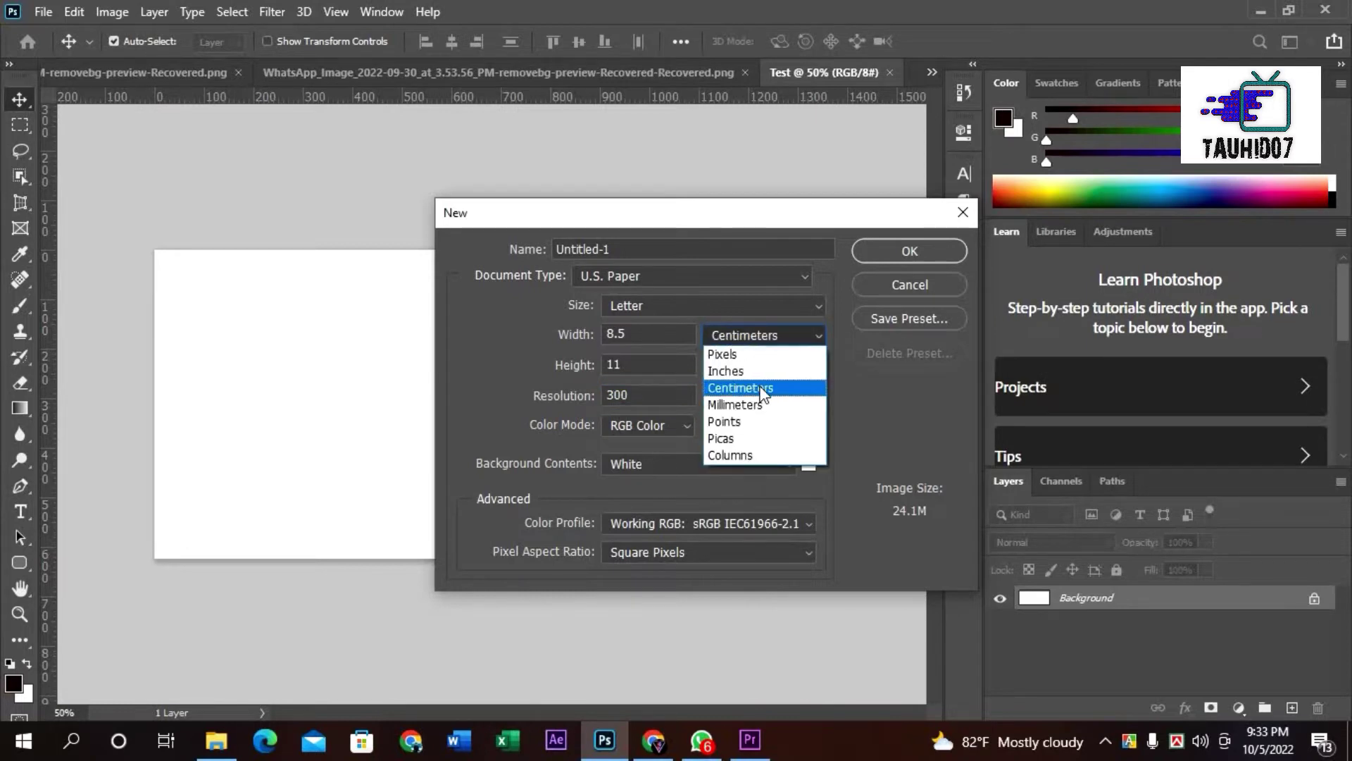
{"action": "left_click", "coordinate": [768, 385]}
{"action": "left_click", "coordinate": [757, 338]}
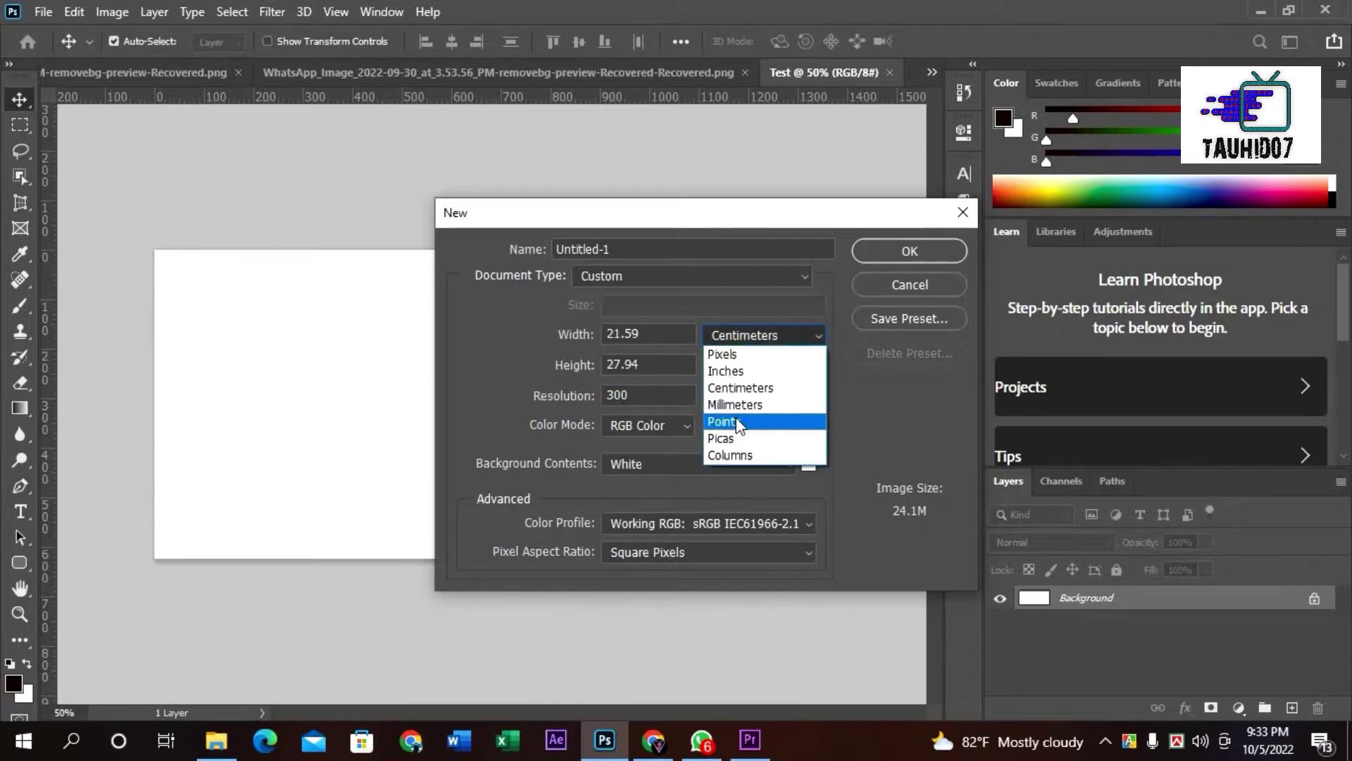
{"action": "left_click", "coordinate": [740, 425]}
{"action": "left_click", "coordinate": [740, 337]}
{"action": "left_click", "coordinate": [741, 437]}
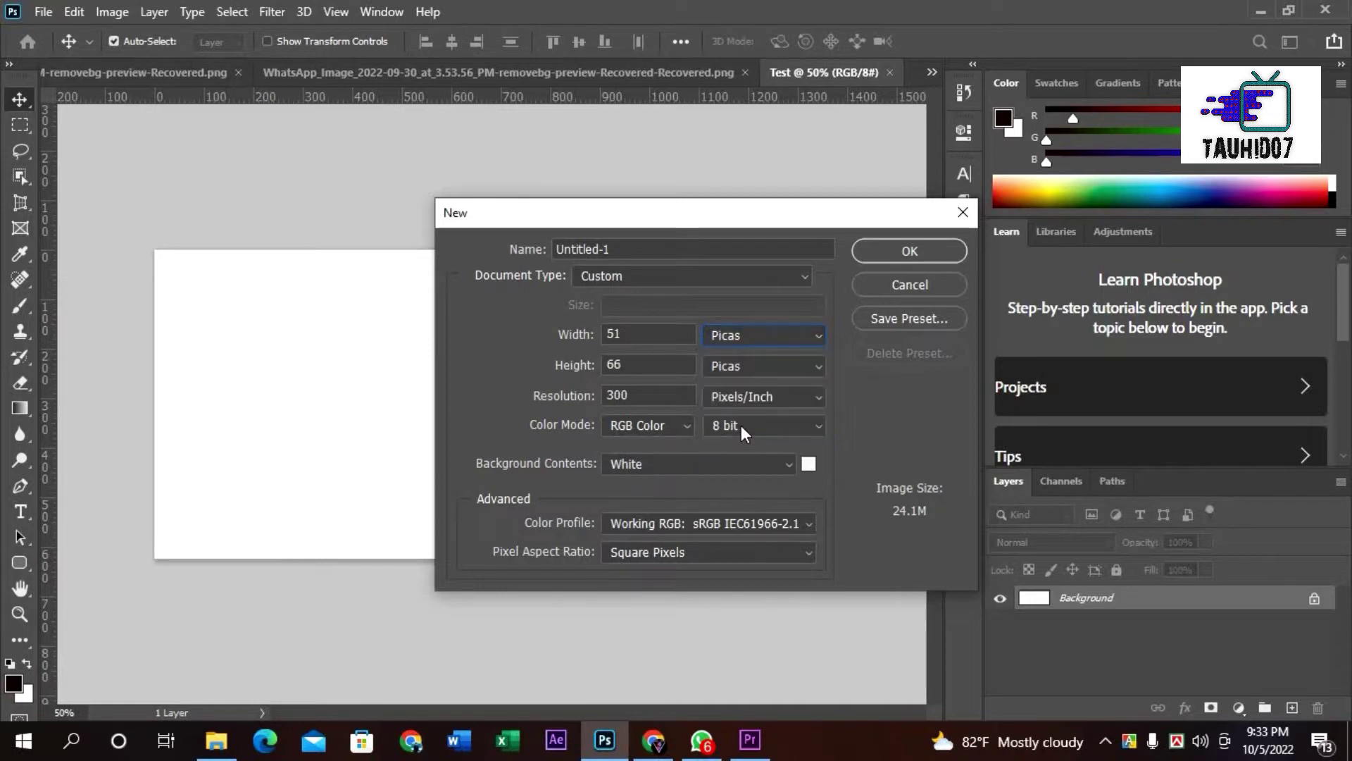
Try columns, then settle on centimeters, giving 21.59 × 27.94 cm.
{"action": "left_click", "coordinate": [742, 338]}
{"action": "left_click", "coordinate": [743, 455]}
{"action": "left_click", "coordinate": [791, 362]}
{"action": "left_click", "coordinate": [749, 417]}
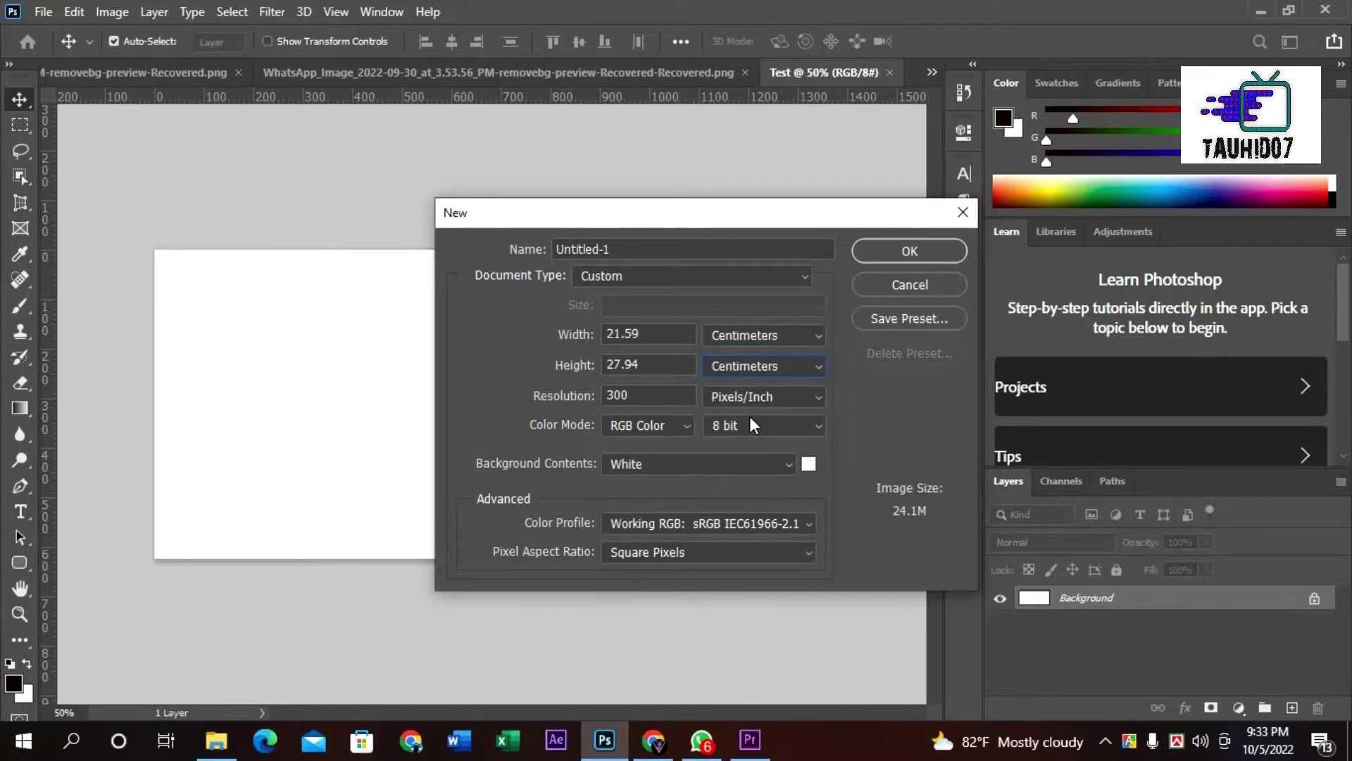
{"action": "double_click", "coordinate": [662, 395]}
Keep resolution in Pixels/Inch and show the color mode choices.
{"action": "left_click", "coordinate": [763, 396]}
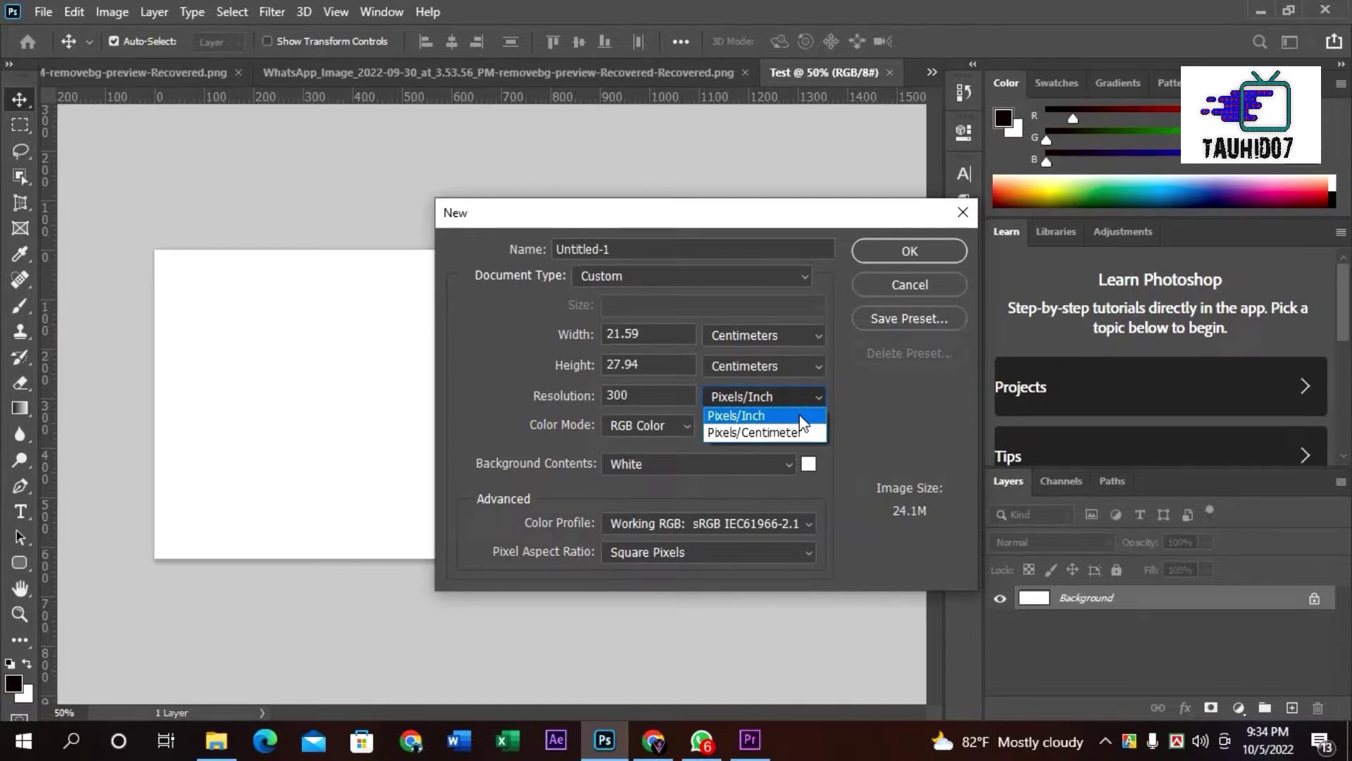
{"action": "left_click", "coordinate": [491, 407]}
{"action": "left_click", "coordinate": [664, 429]}
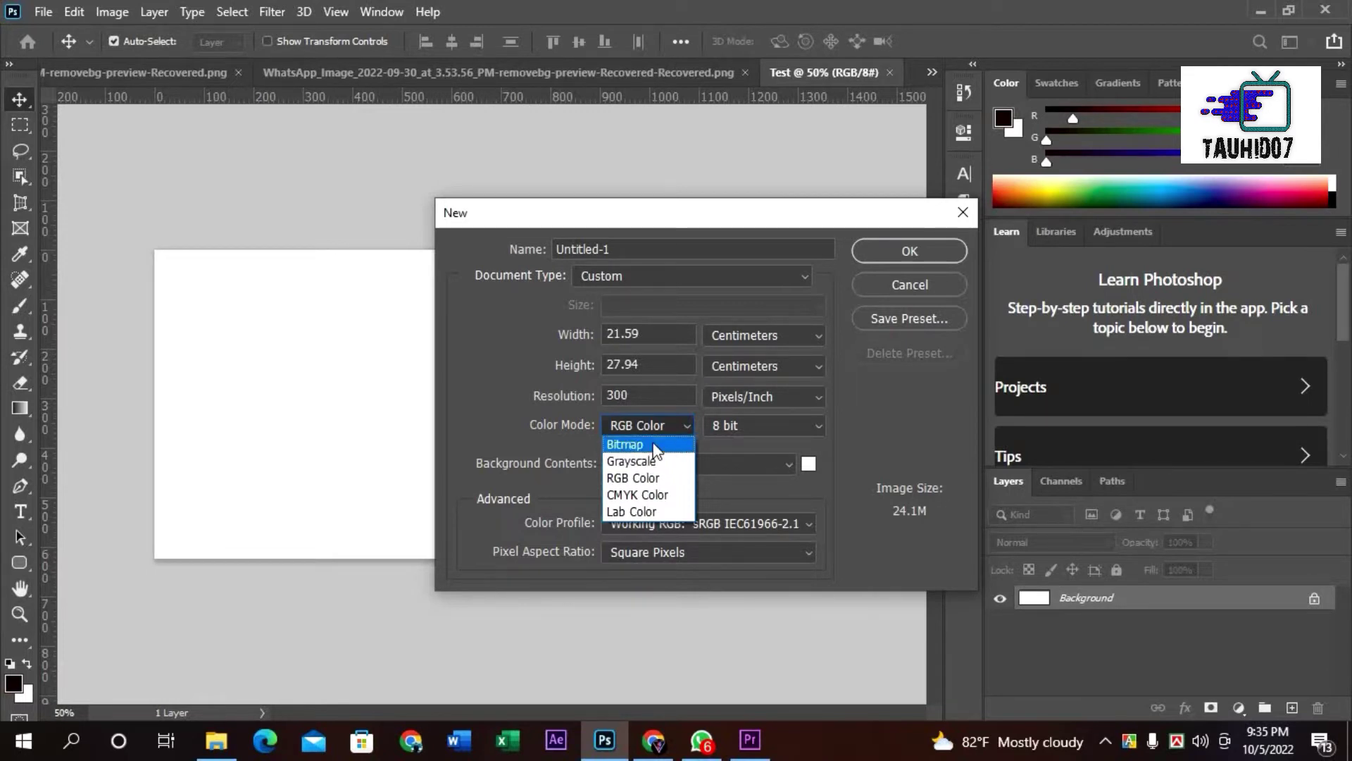
Switch the color mode to Grayscale, then back to RGB Color.
{"action": "left_click", "coordinate": [651, 461]}
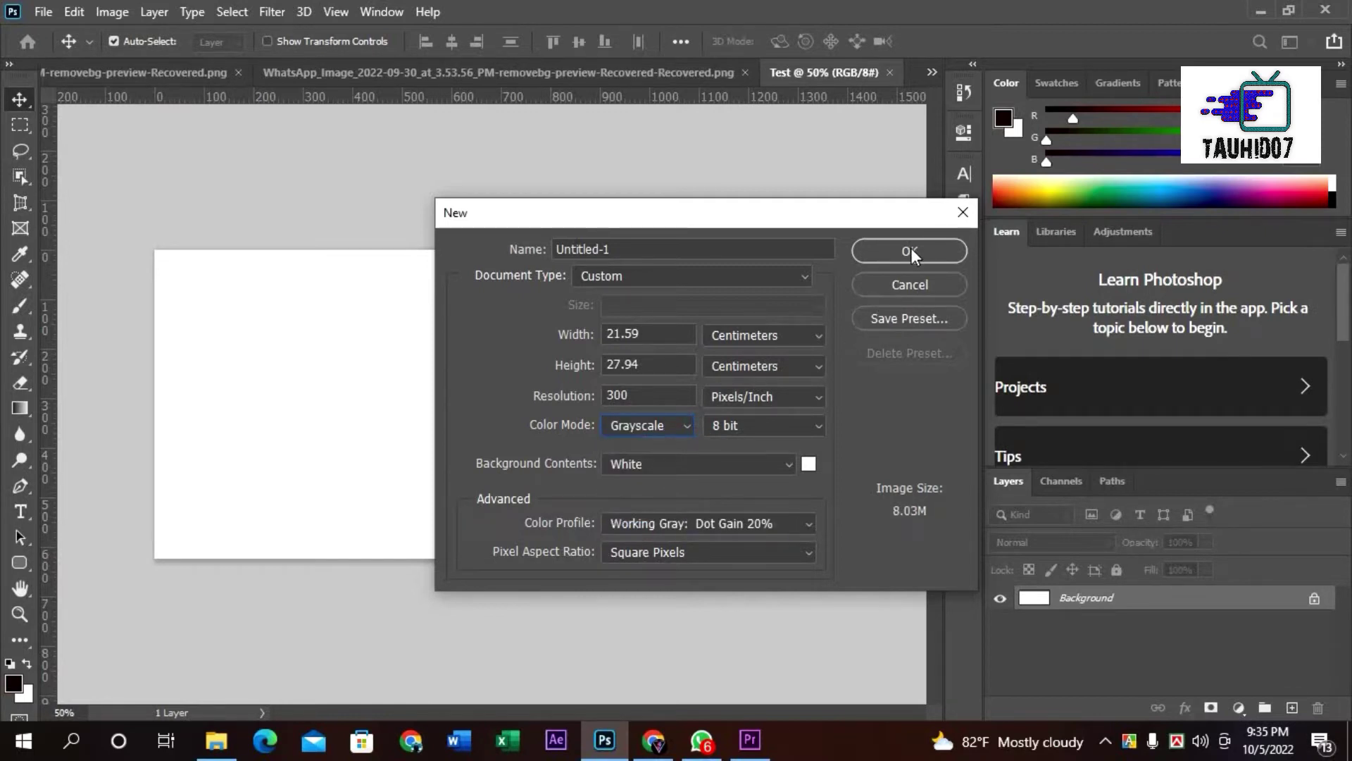
{"action": "left_click", "coordinate": [669, 427]}
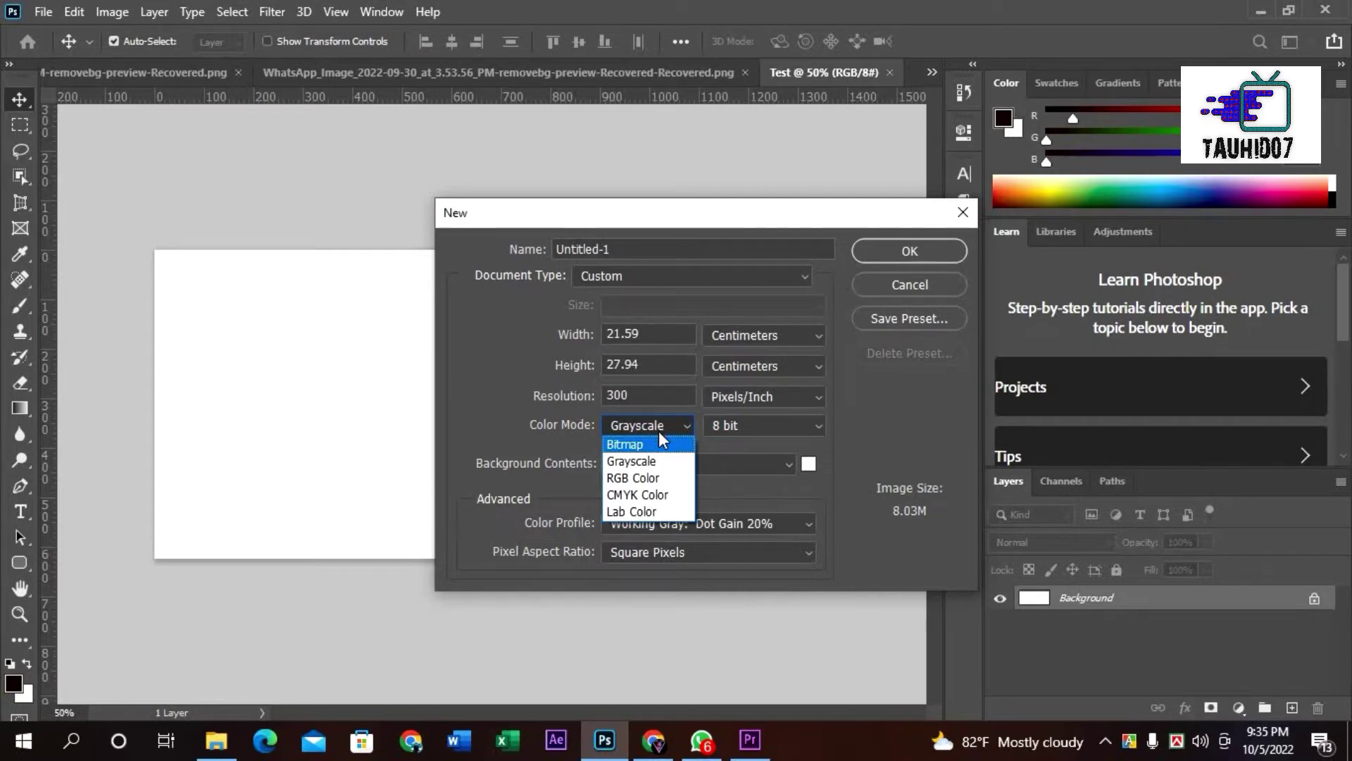
{"action": "left_click", "coordinate": [662, 479]}
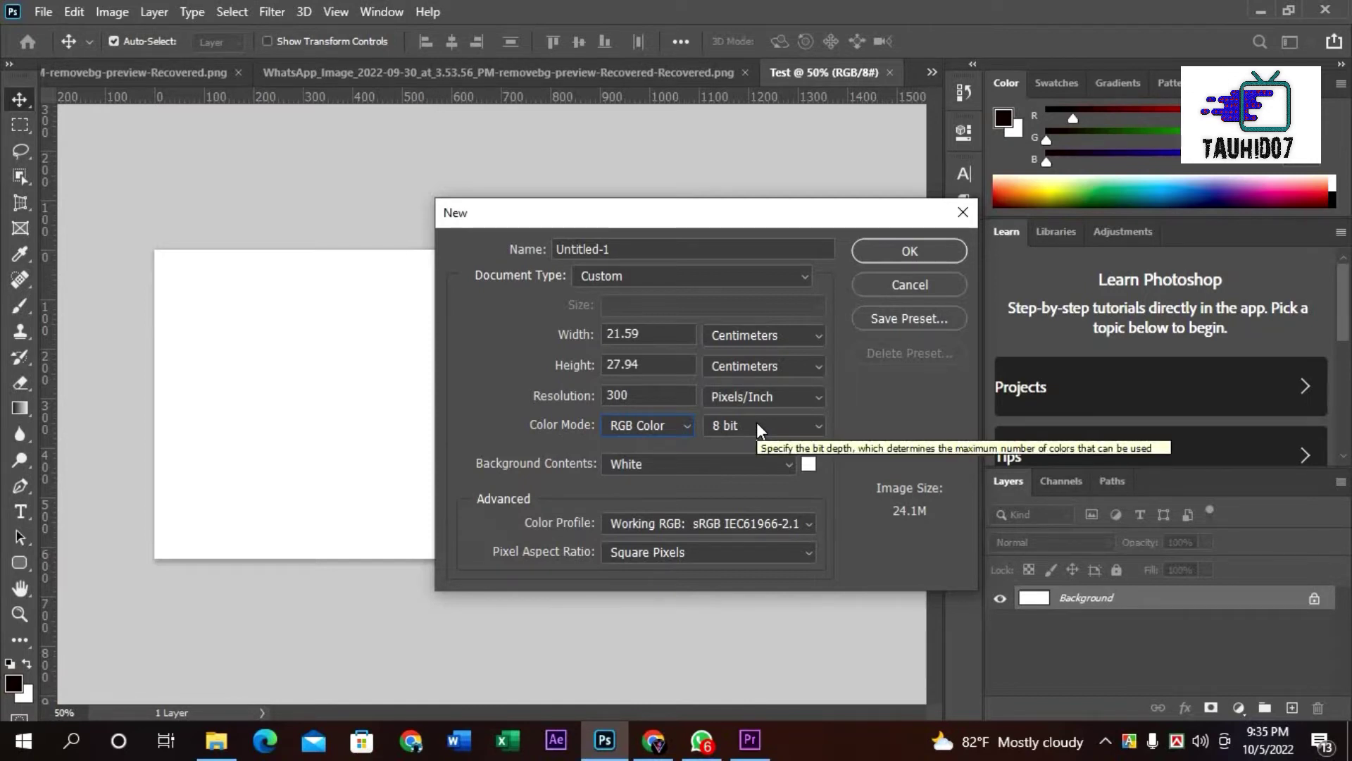
Try CMYK Color, then return to RGB Color with the sRGB profile.
{"action": "left_click", "coordinate": [656, 429]}
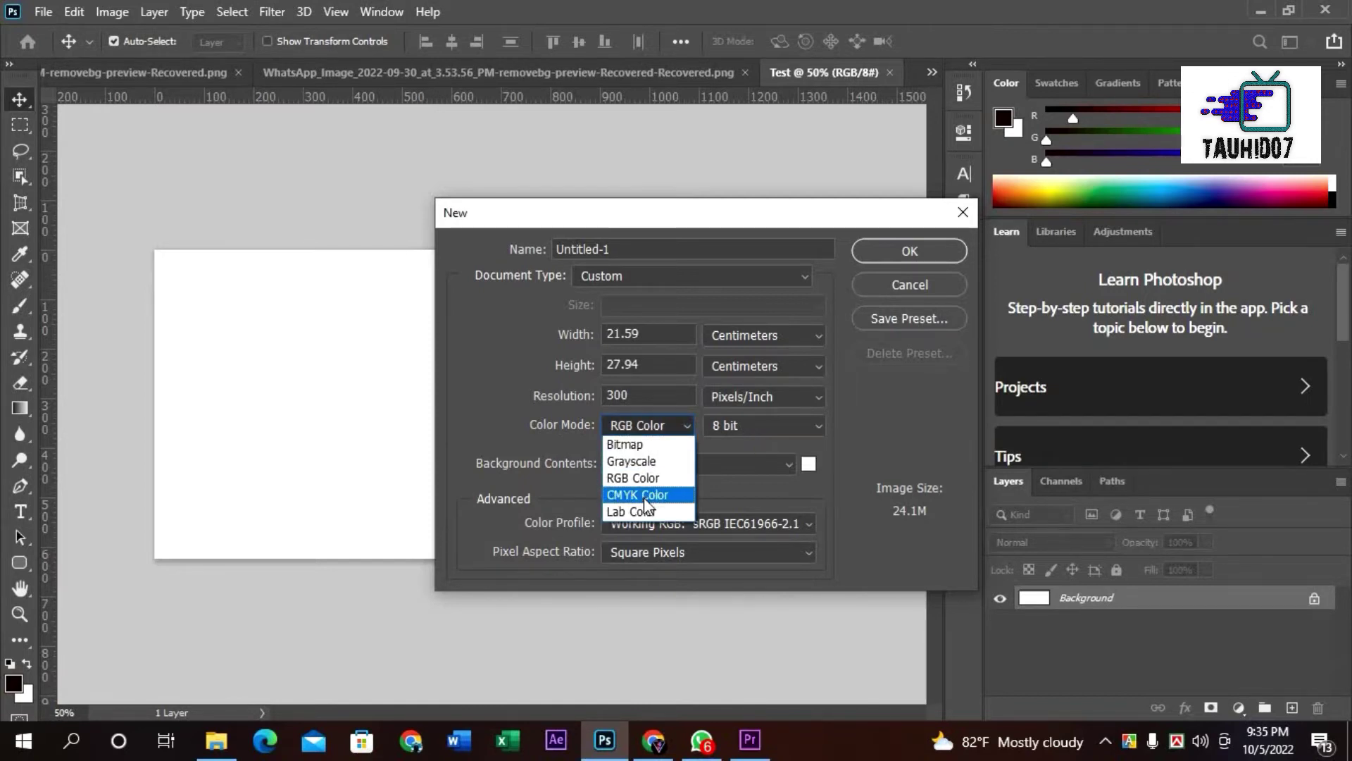
{"action": "left_click", "coordinate": [643, 497]}
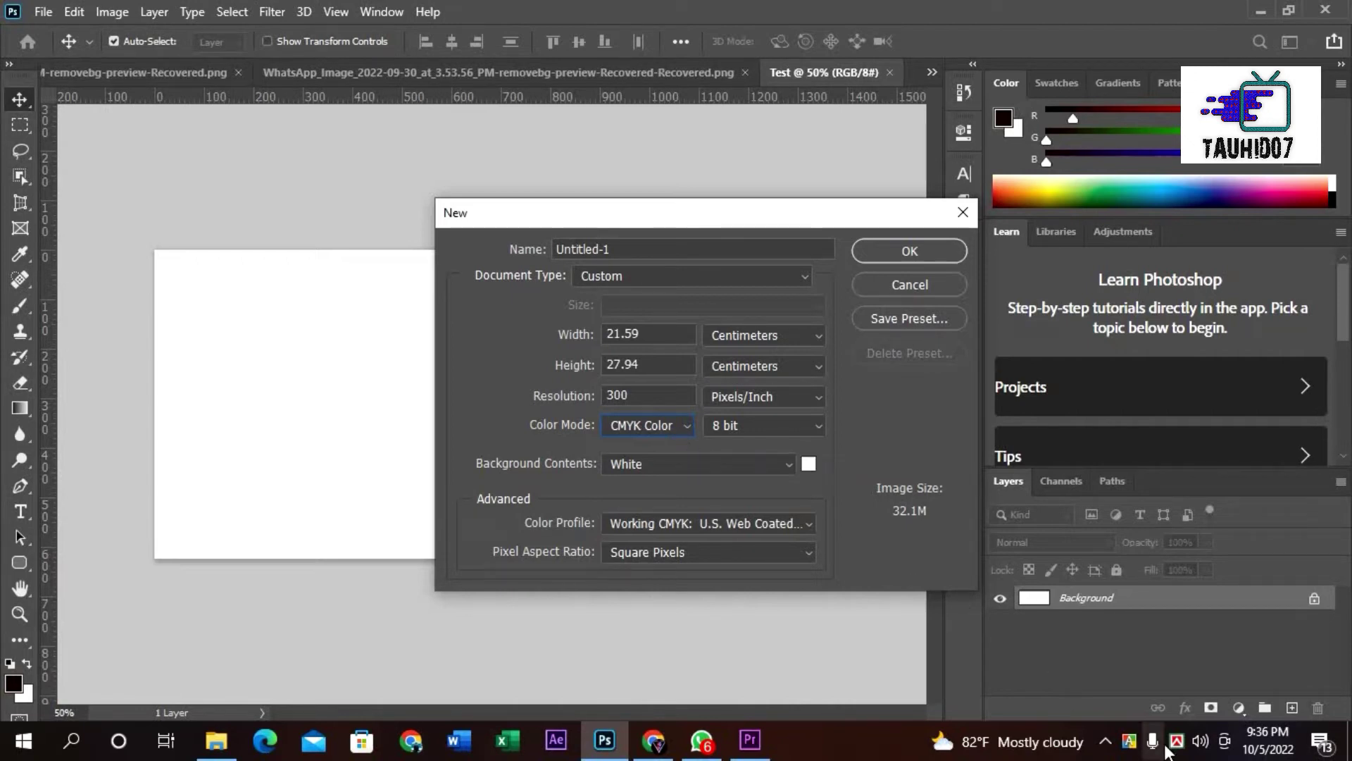
{"action": "left_click", "coordinate": [1104, 740]}
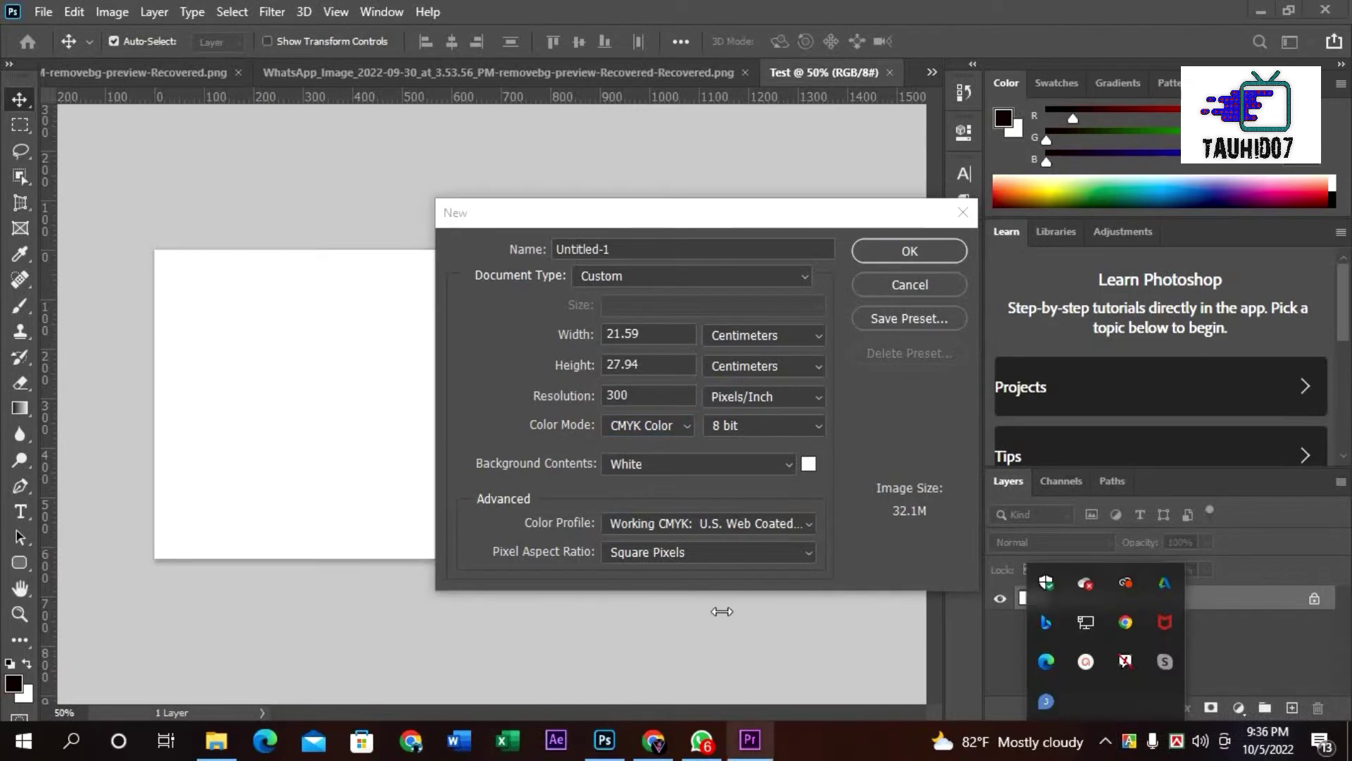
{"action": "left_click", "coordinate": [644, 424]}
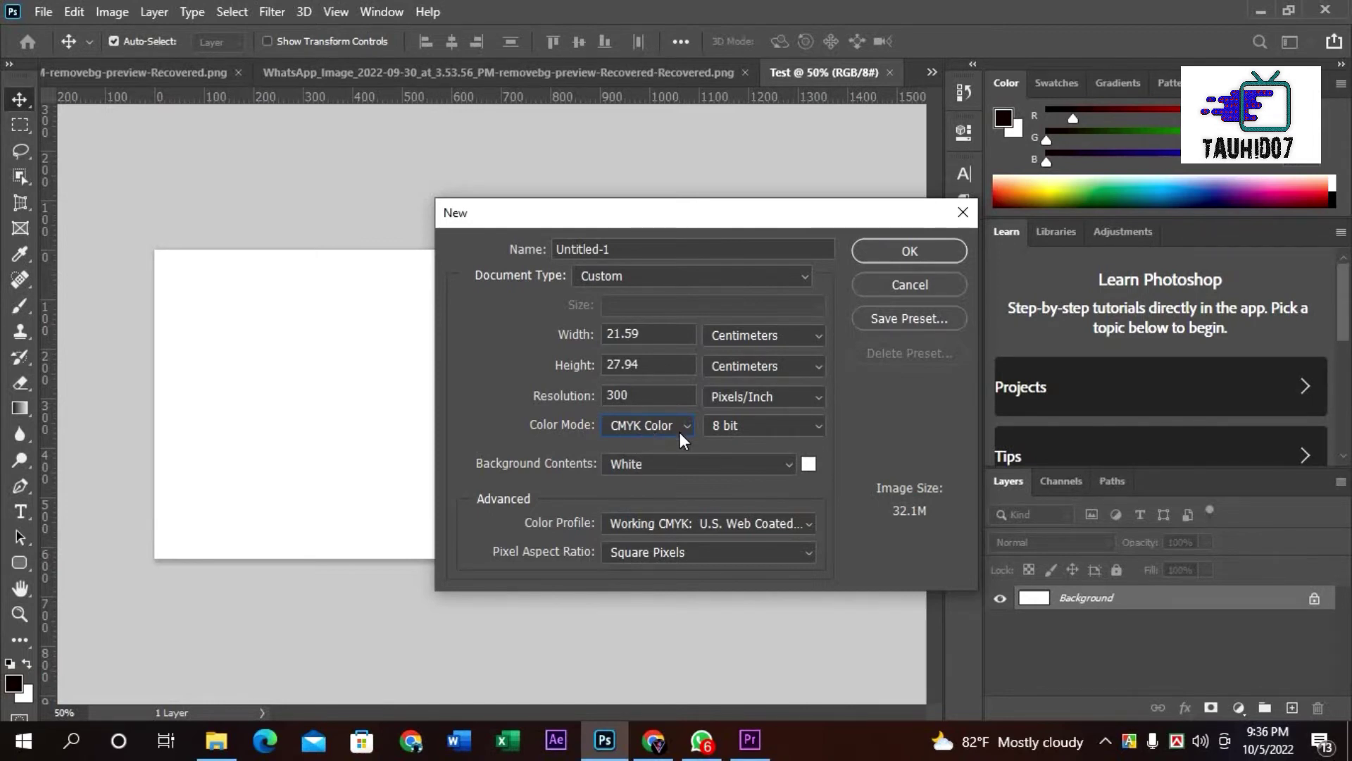
{"action": "left_click", "coordinate": [679, 433]}
{"action": "left_click", "coordinate": [653, 472]}
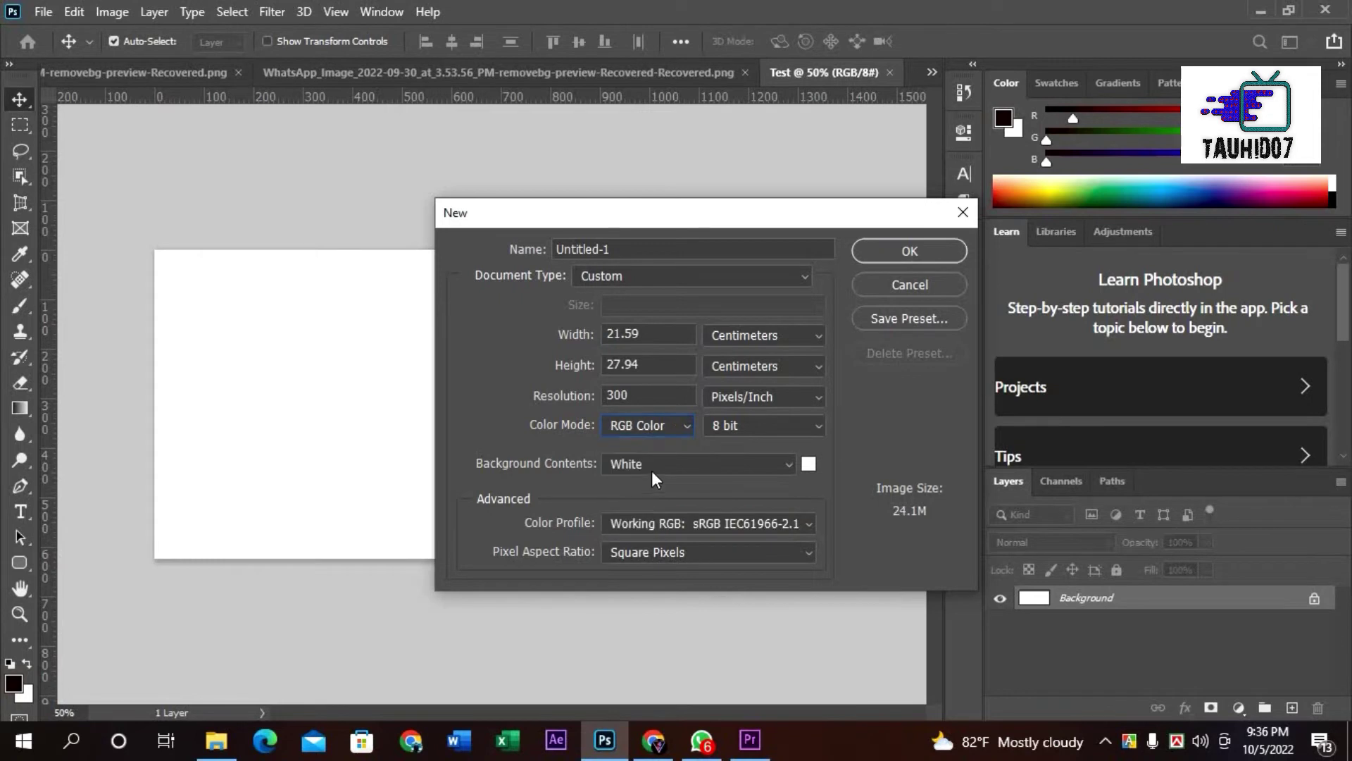
Change the document resolution to 72 ppi.
{"action": "left_click", "coordinate": [633, 392]}
{"action": "key", "text": "BackSpace"}
{"action": "key", "text": "BackSpace"}
{"action": "type", "text": "72"}
{"action": "key", "text": "ctrl+a"}
Keep 8-bit depth, set a transparent background, and create the document.
{"action": "left_click", "coordinate": [750, 423]}
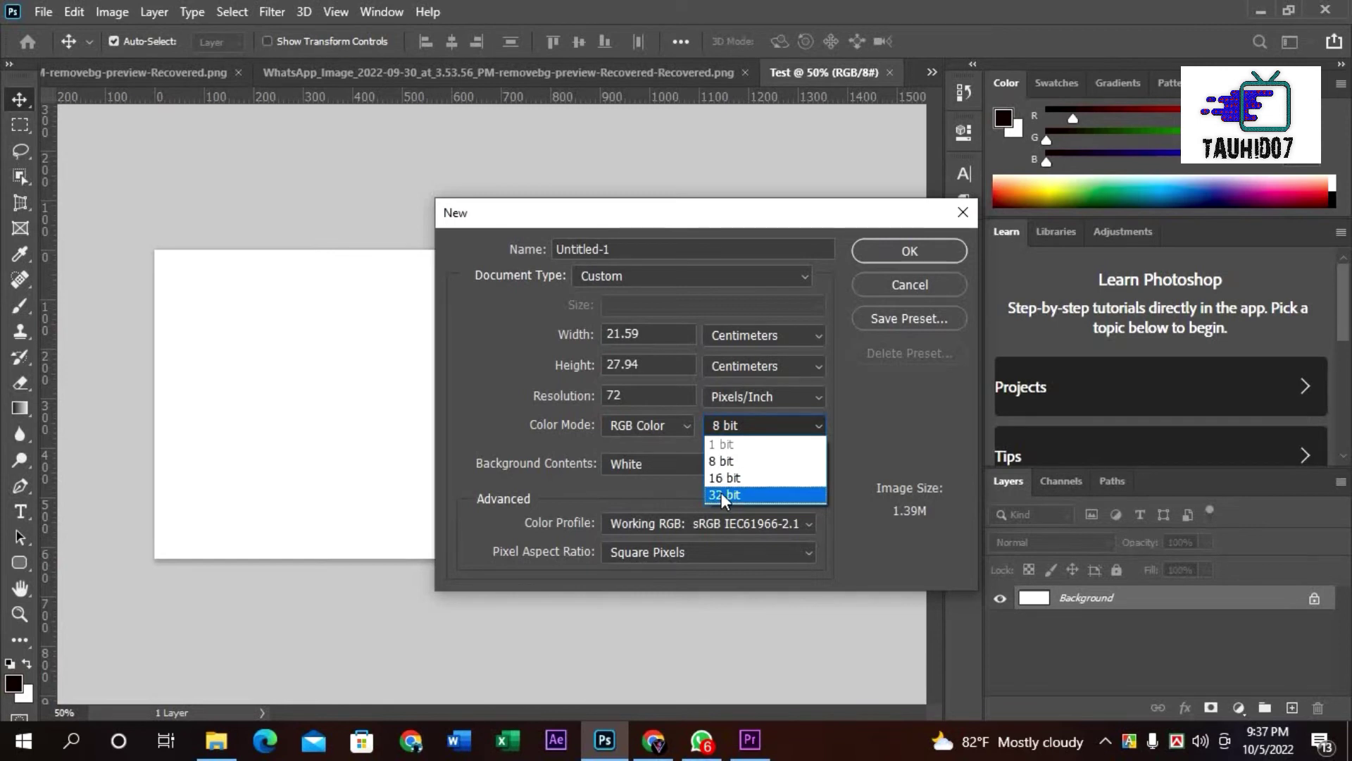
{"action": "left_click", "coordinate": [774, 461]}
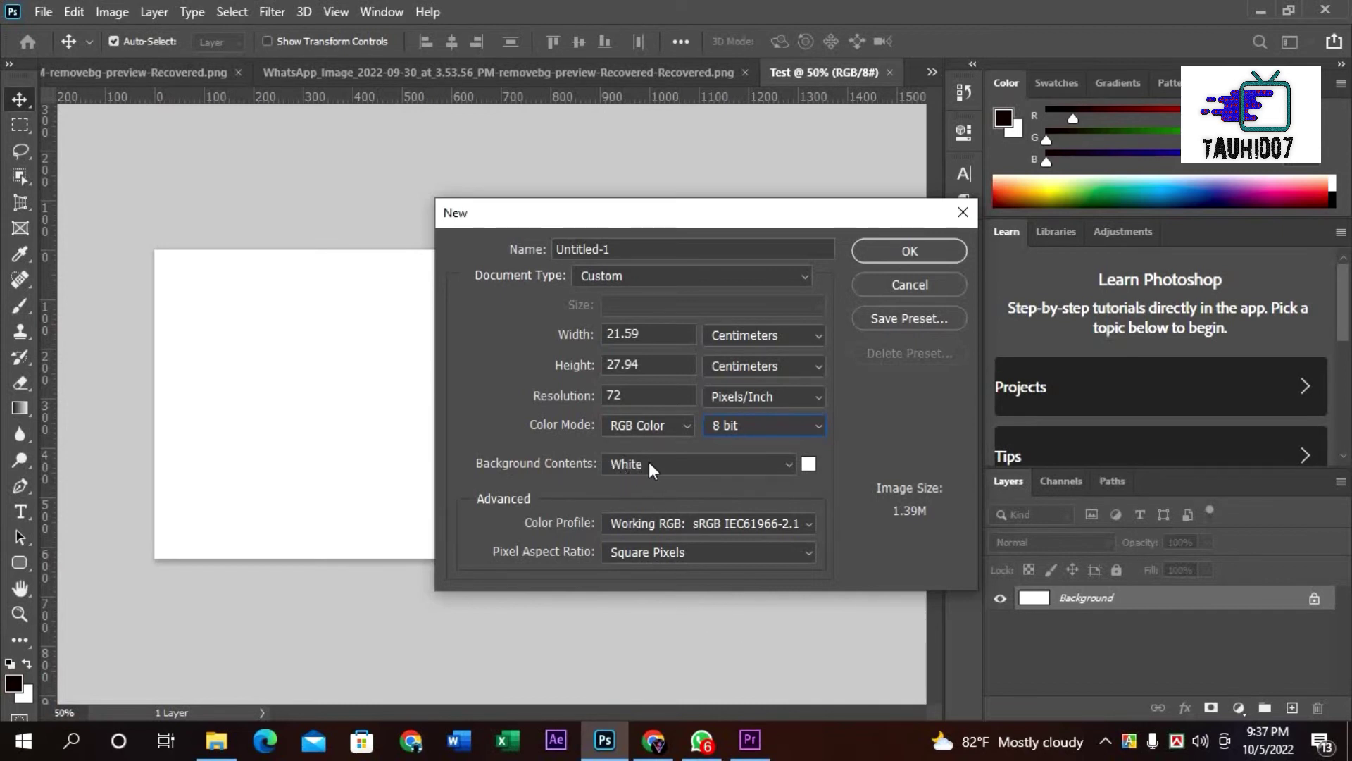
{"action": "left_click", "coordinate": [666, 462]}
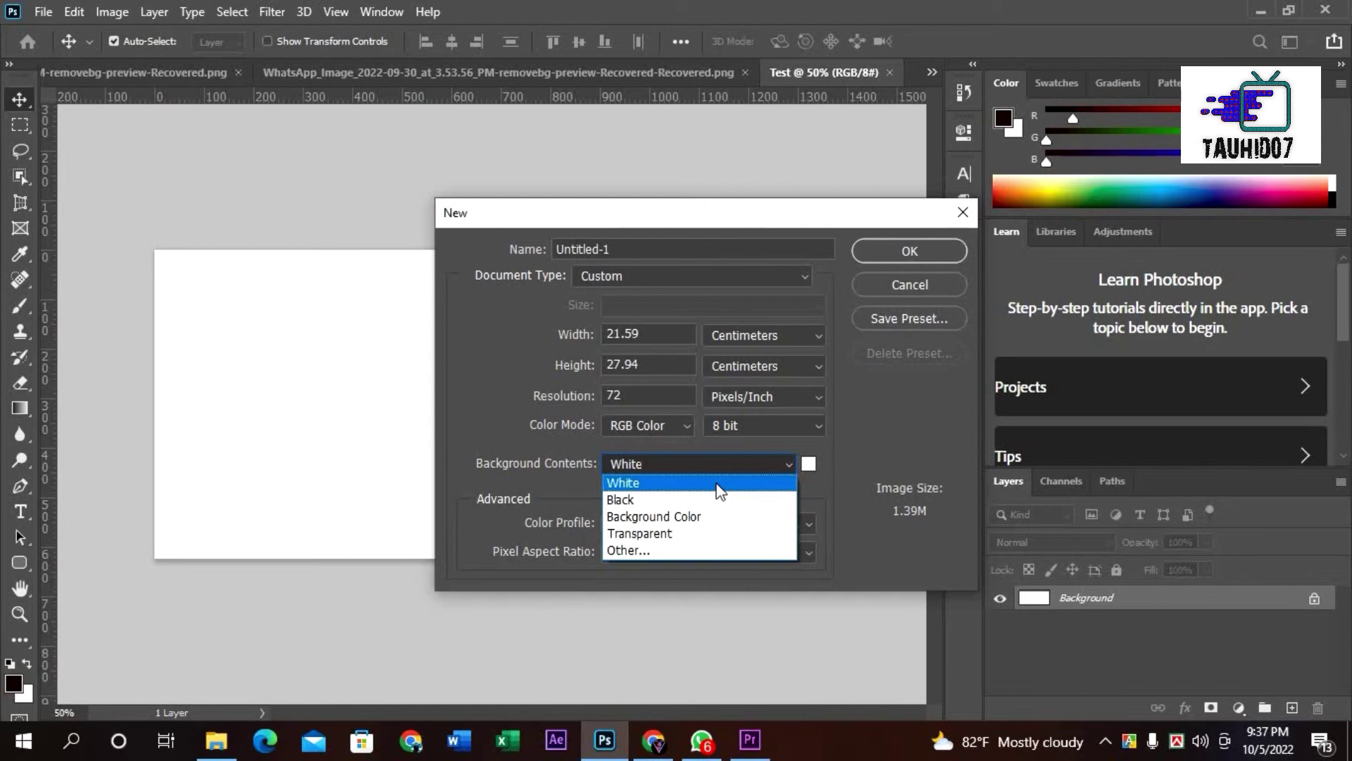
{"action": "left_click", "coordinate": [714, 533]}
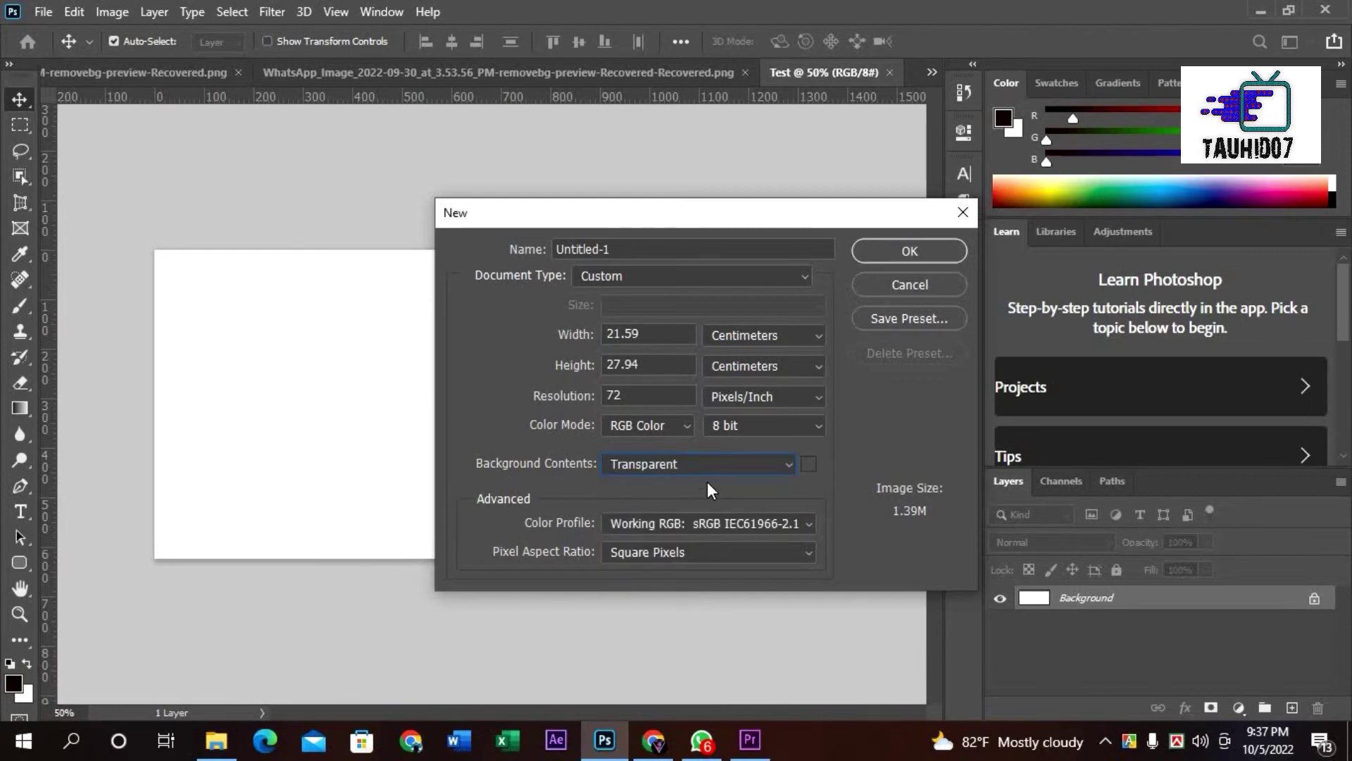
{"action": "left_click", "coordinate": [911, 252]}
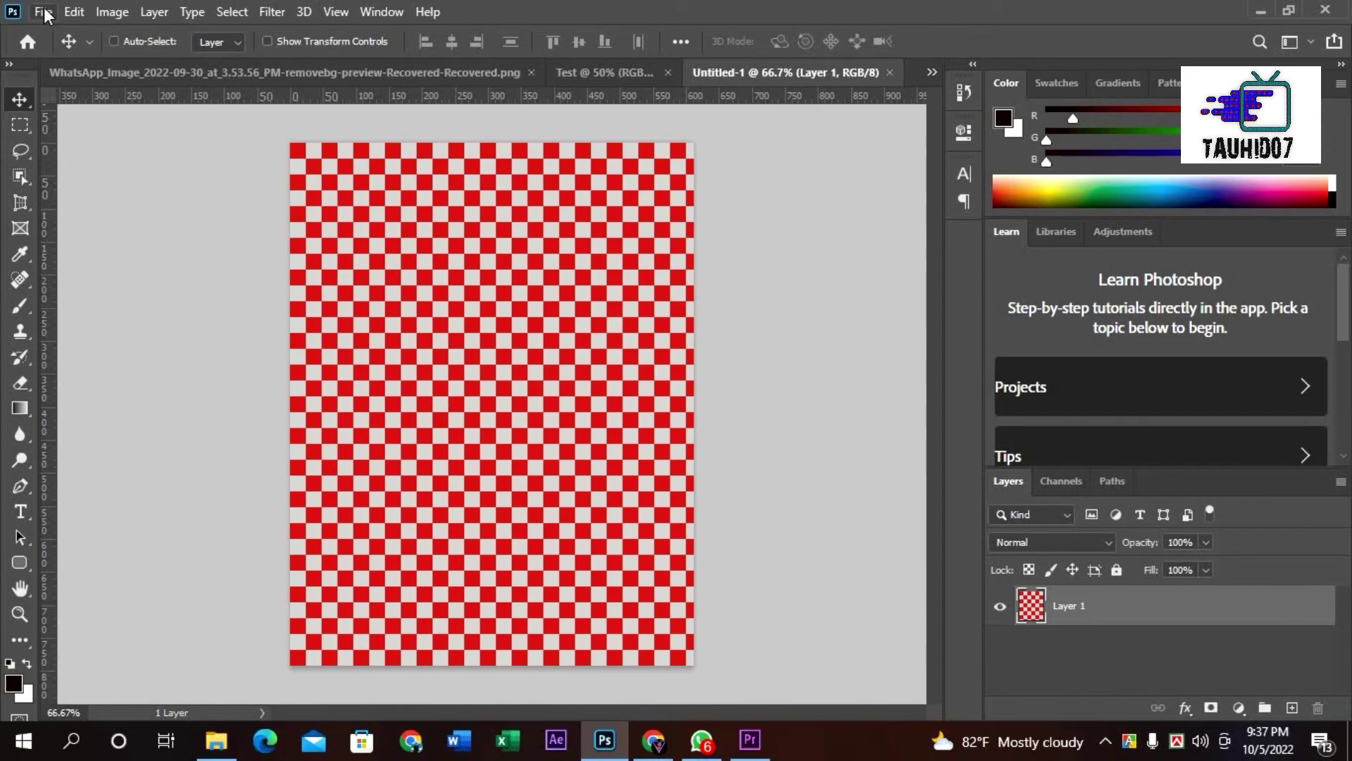
Start another new document with Background Contents set to White.
{"action": "key", "text": "ctrl+n"}
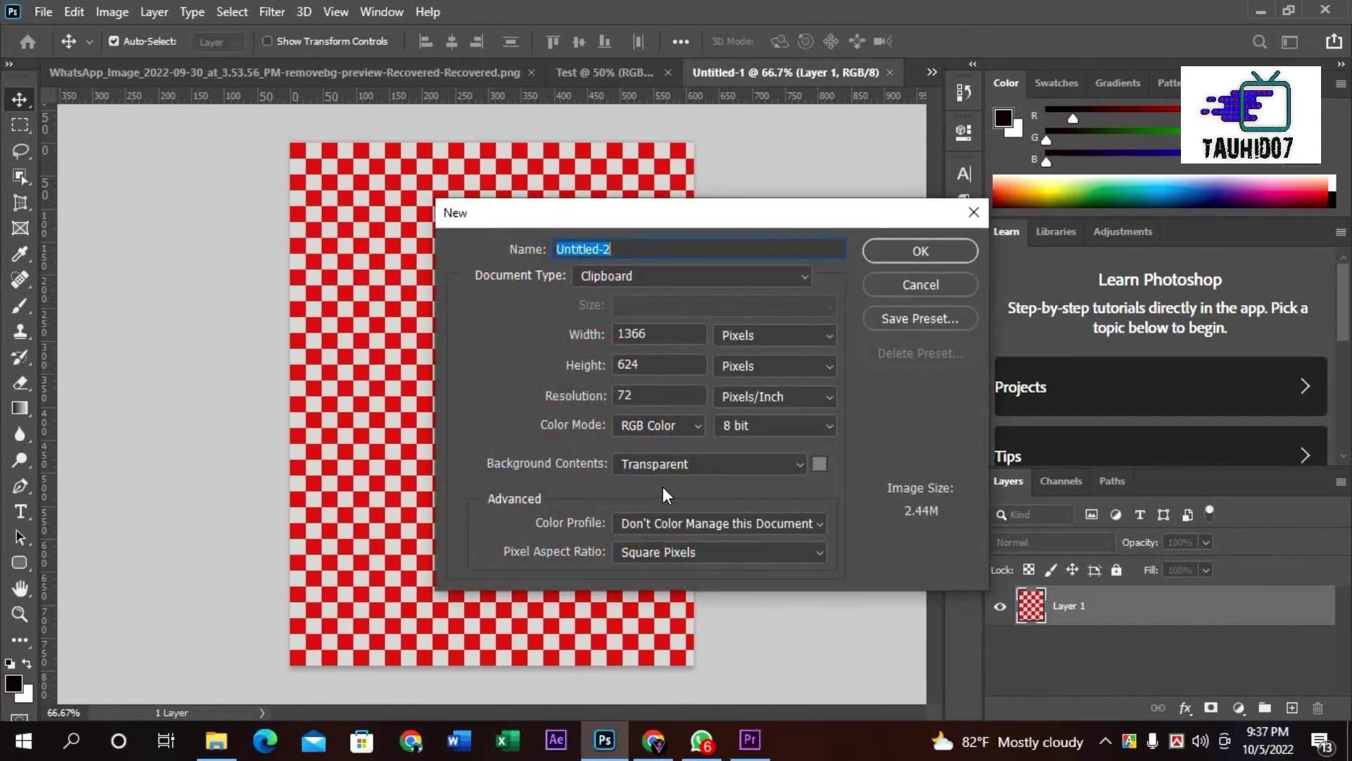
{"action": "left_click", "coordinate": [693, 461]}
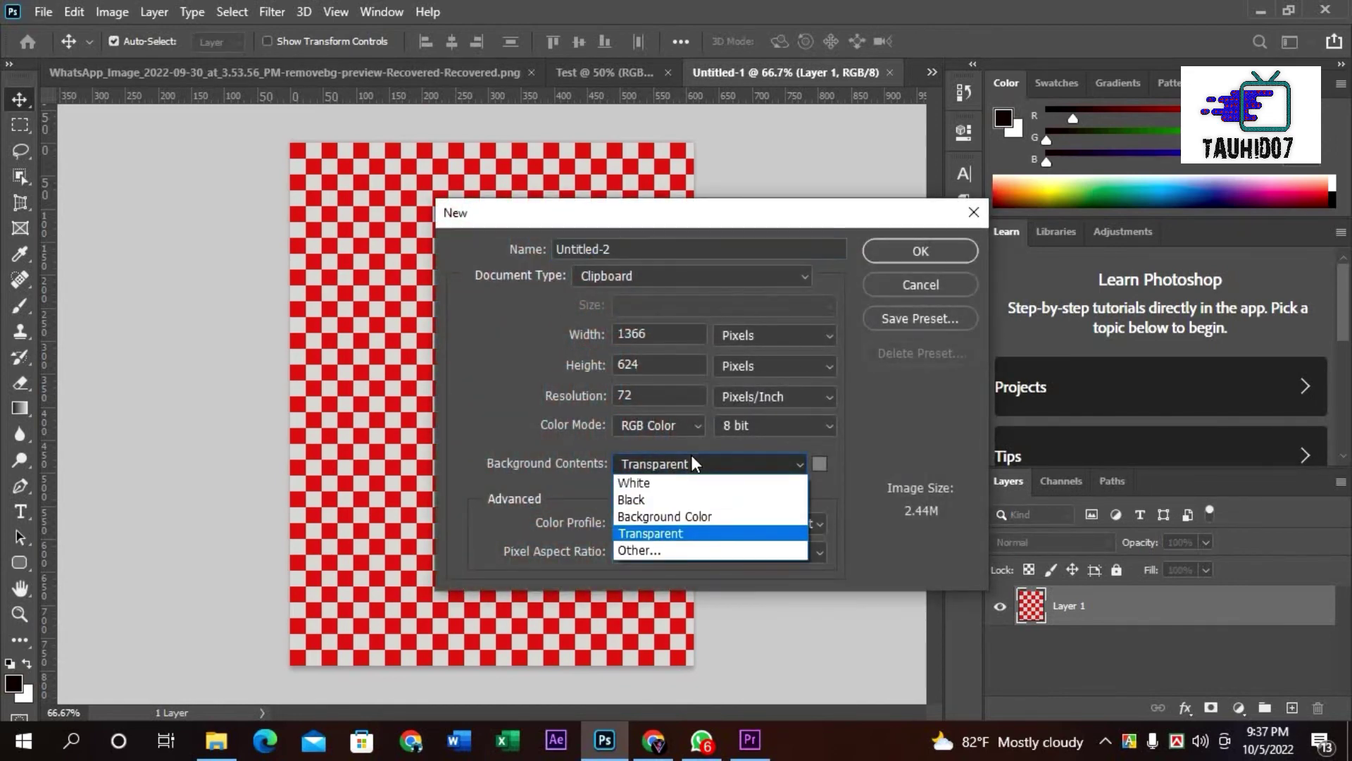
{"action": "left_click", "coordinate": [700, 491]}
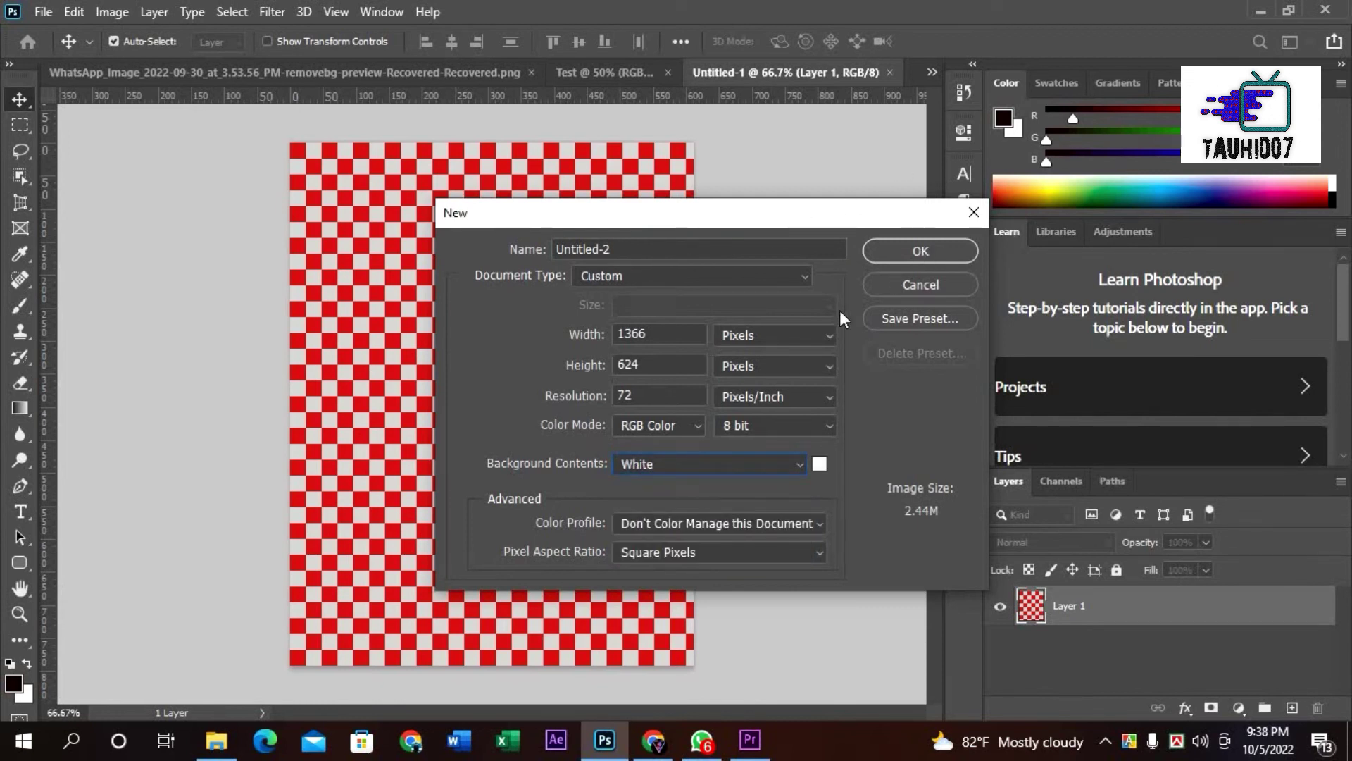
{"action": "left_click", "coordinate": [720, 458]}
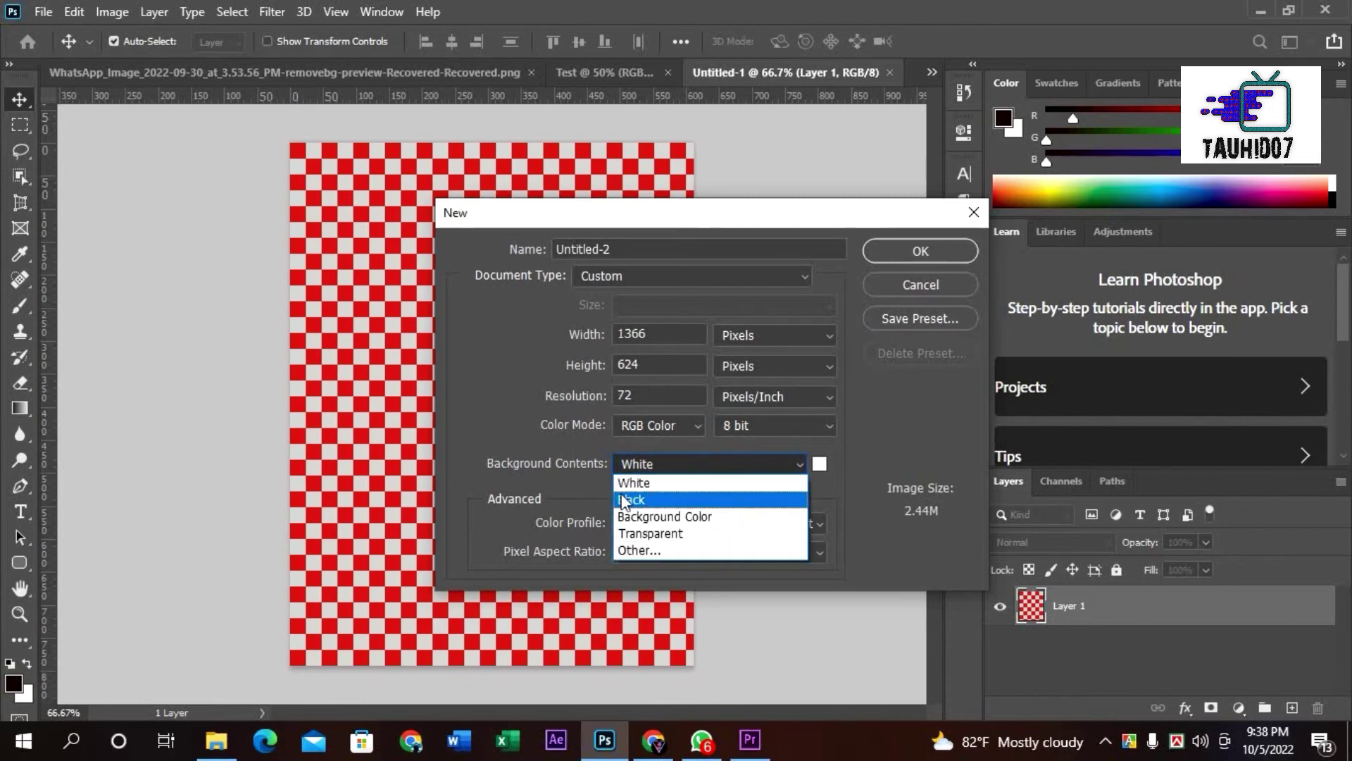
{"action": "left_click", "coordinate": [538, 462]}
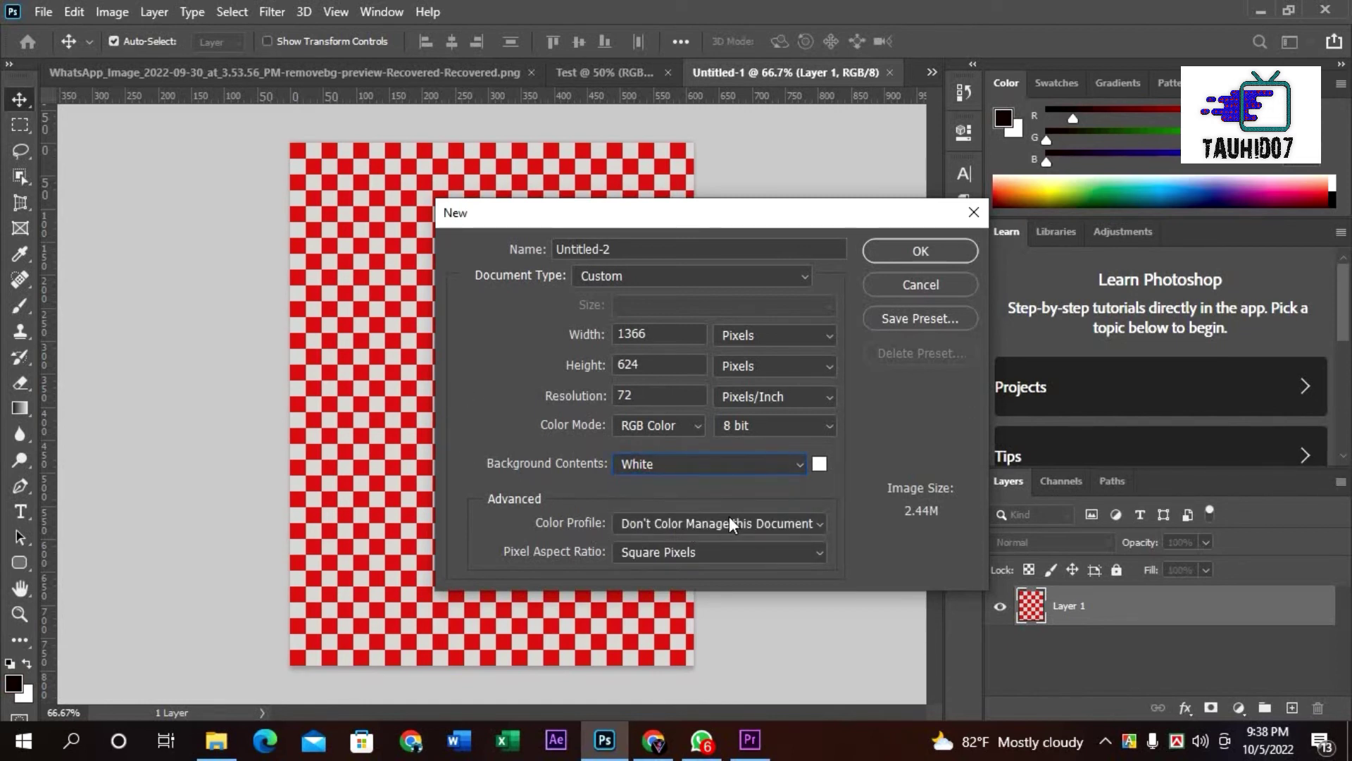
Review the color profile list without changing it, then bring up the document presets list.
{"action": "left_click", "coordinate": [762, 521]}
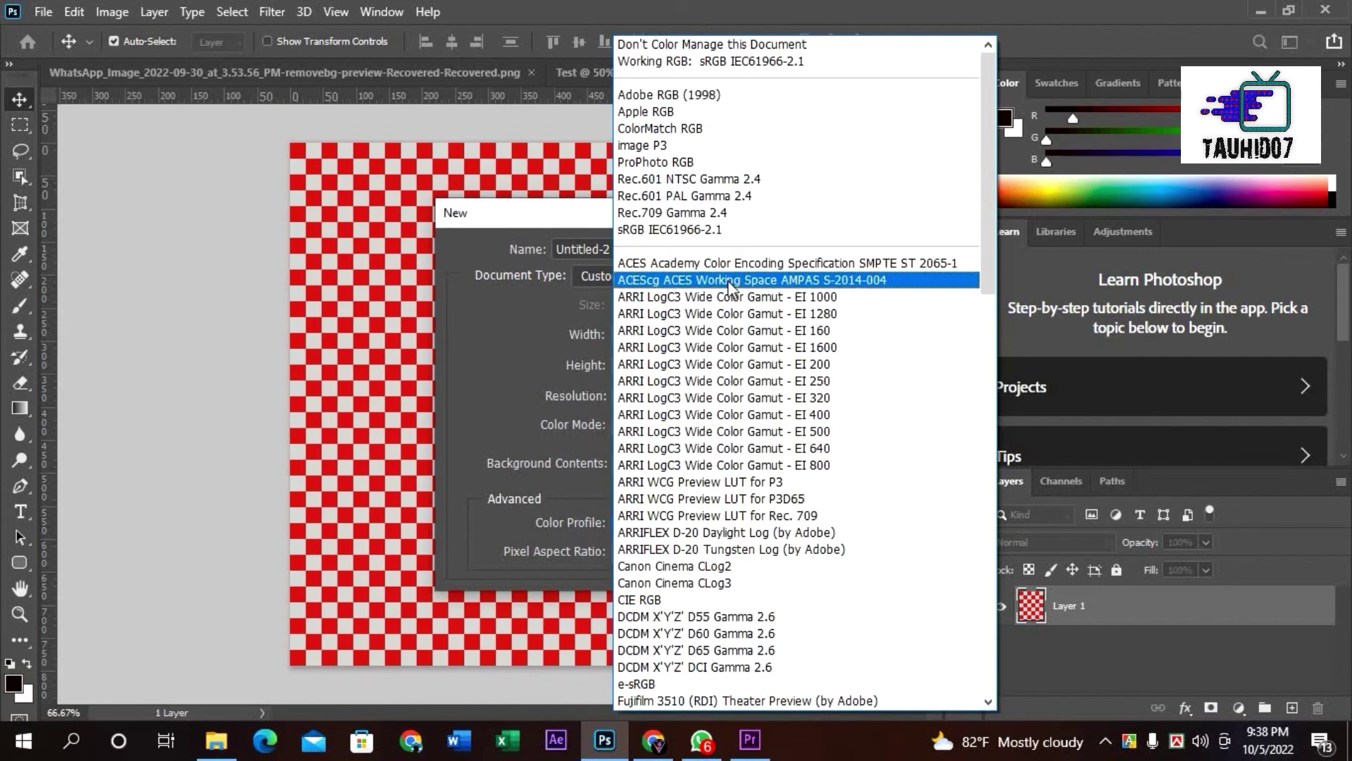
{"action": "left_click", "coordinate": [490, 361]}
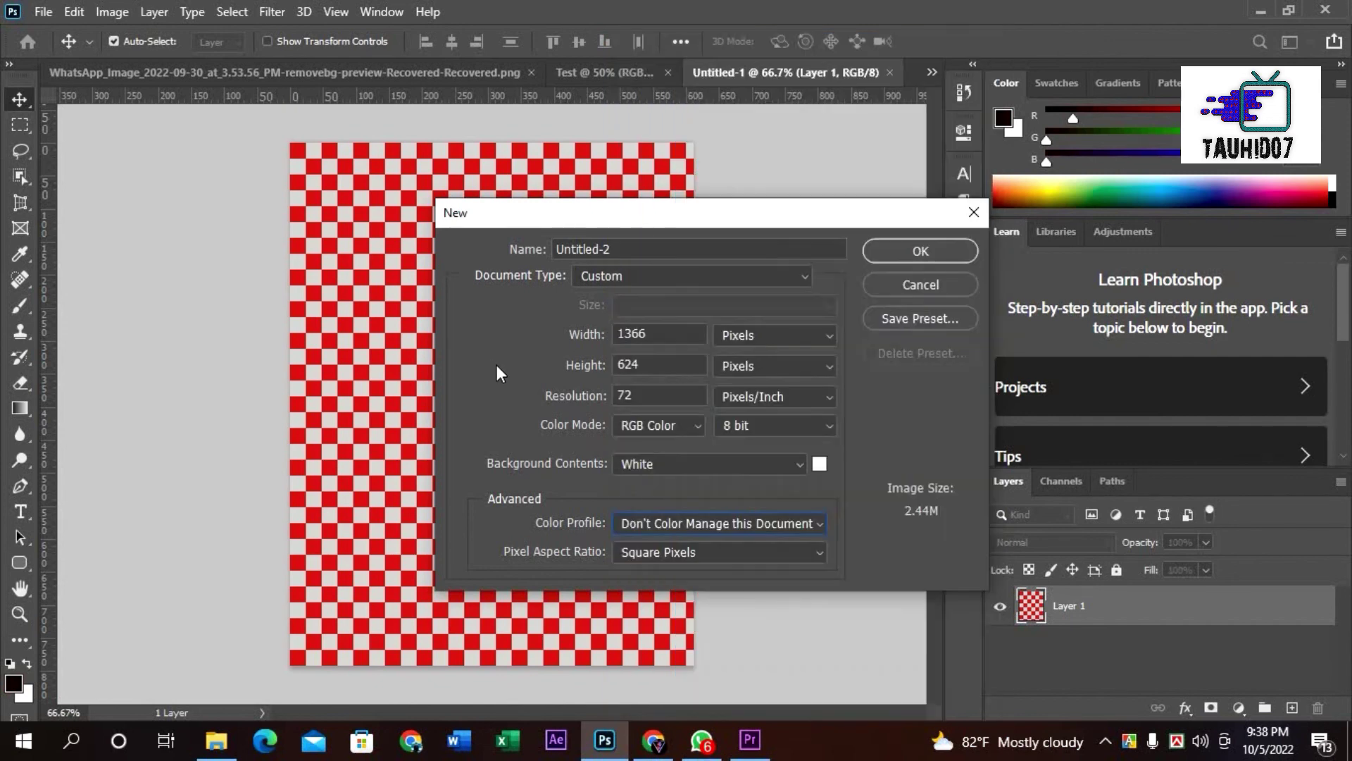
{"action": "left_click", "coordinate": [667, 281]}
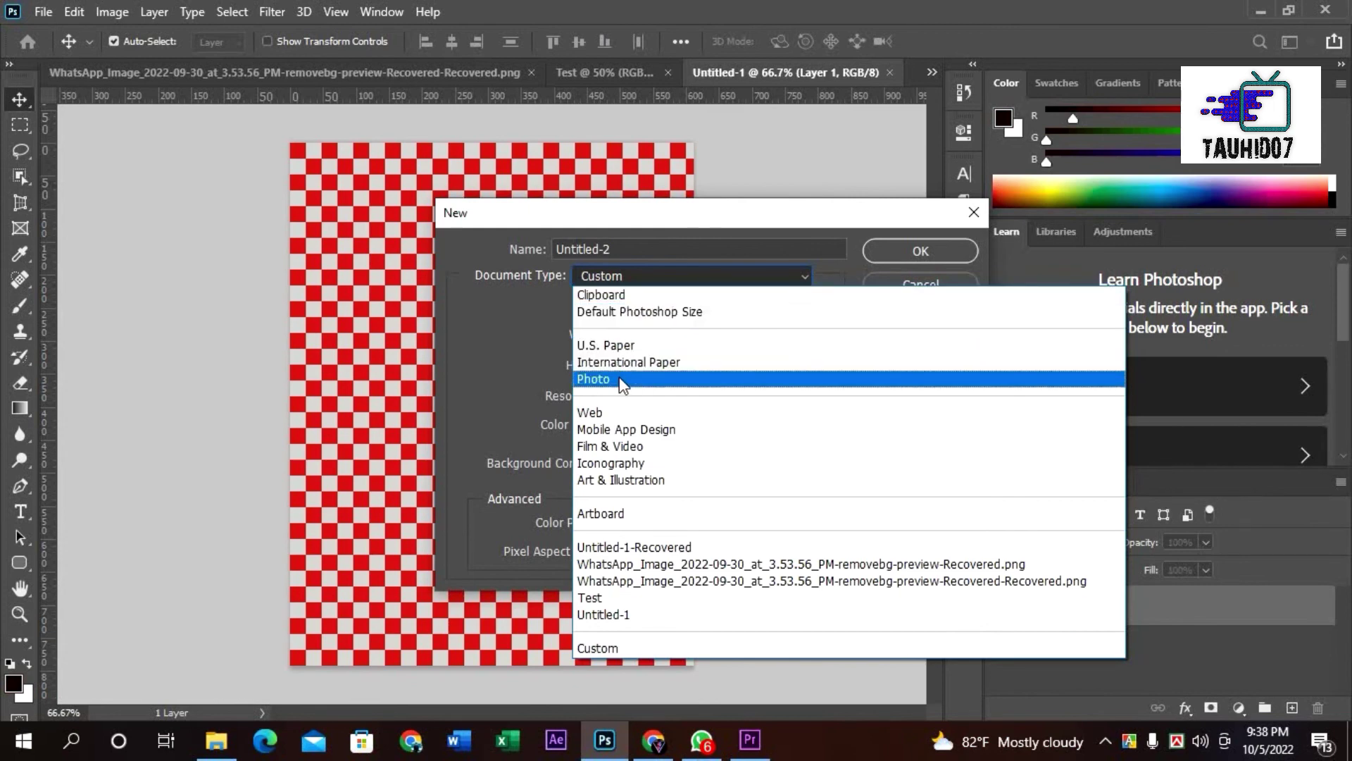
Choose the U.S. Paper Letter preset, keep the sRGB profile, and show the pixel aspect ratio choices.
{"action": "left_click", "coordinate": [622, 345]}
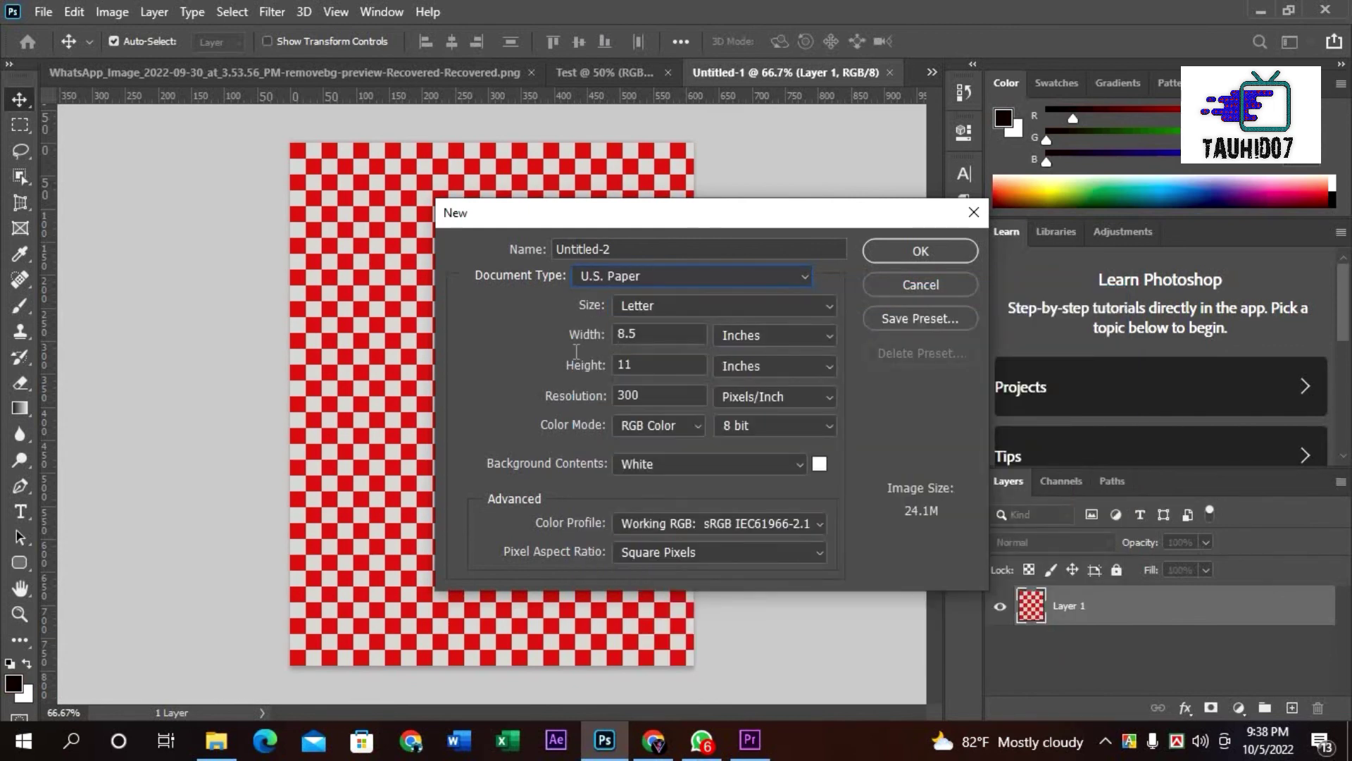
{"action": "left_click", "coordinate": [680, 523]}
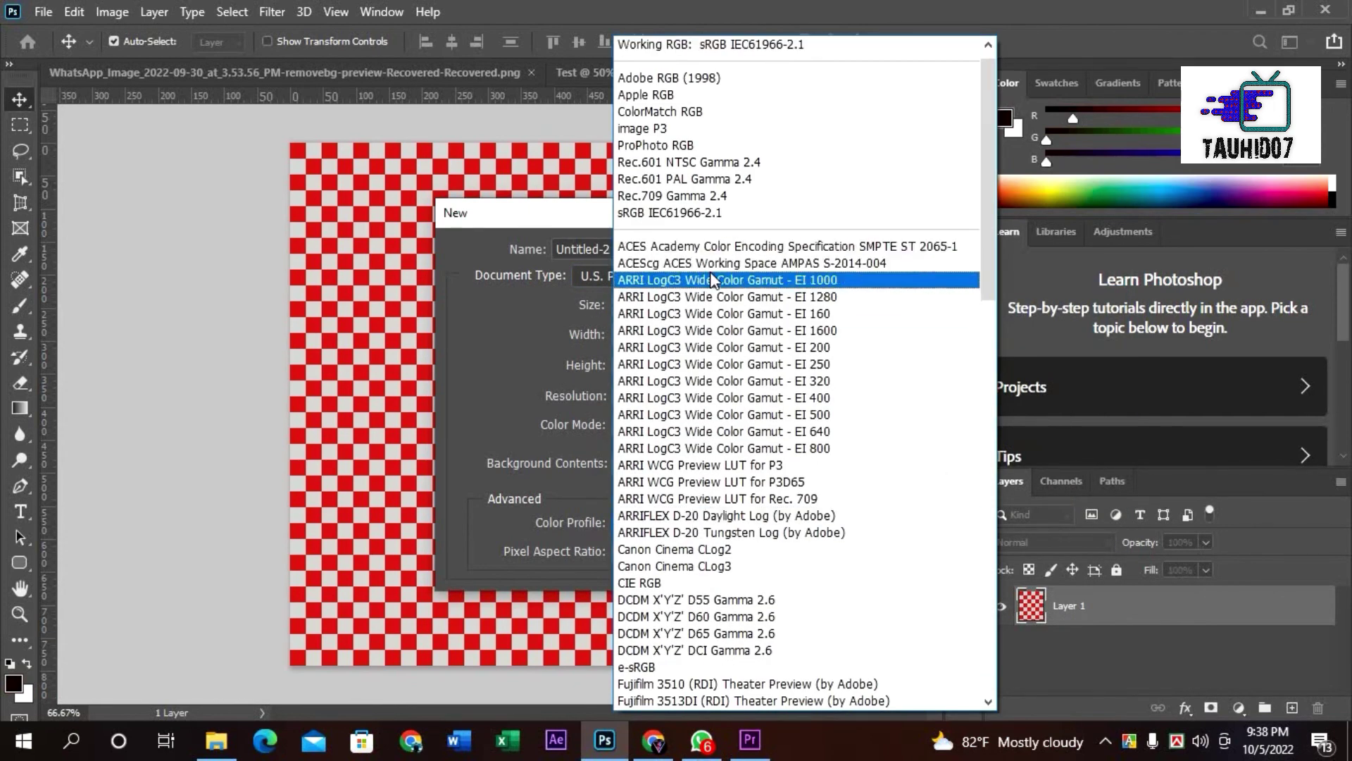
{"action": "left_click", "coordinate": [502, 408]}
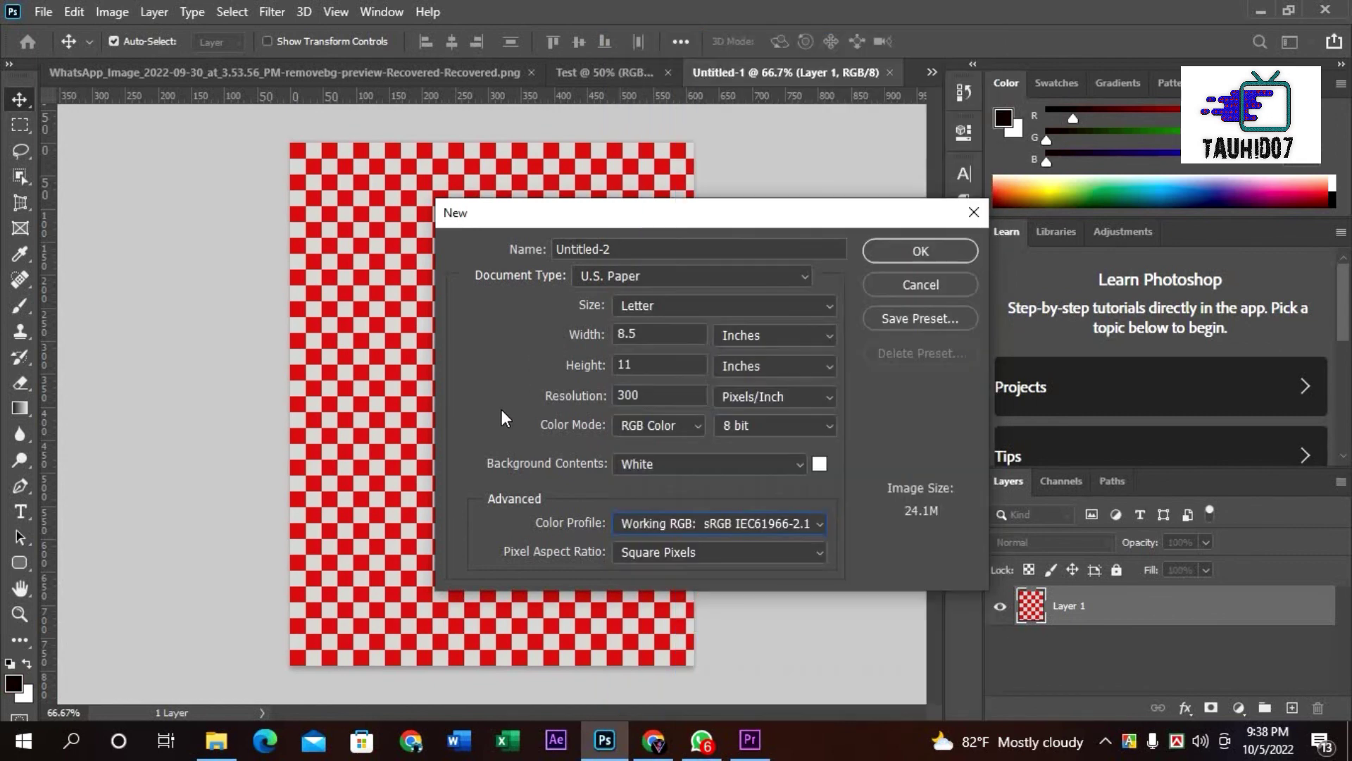
{"action": "left_click", "coordinate": [705, 555]}
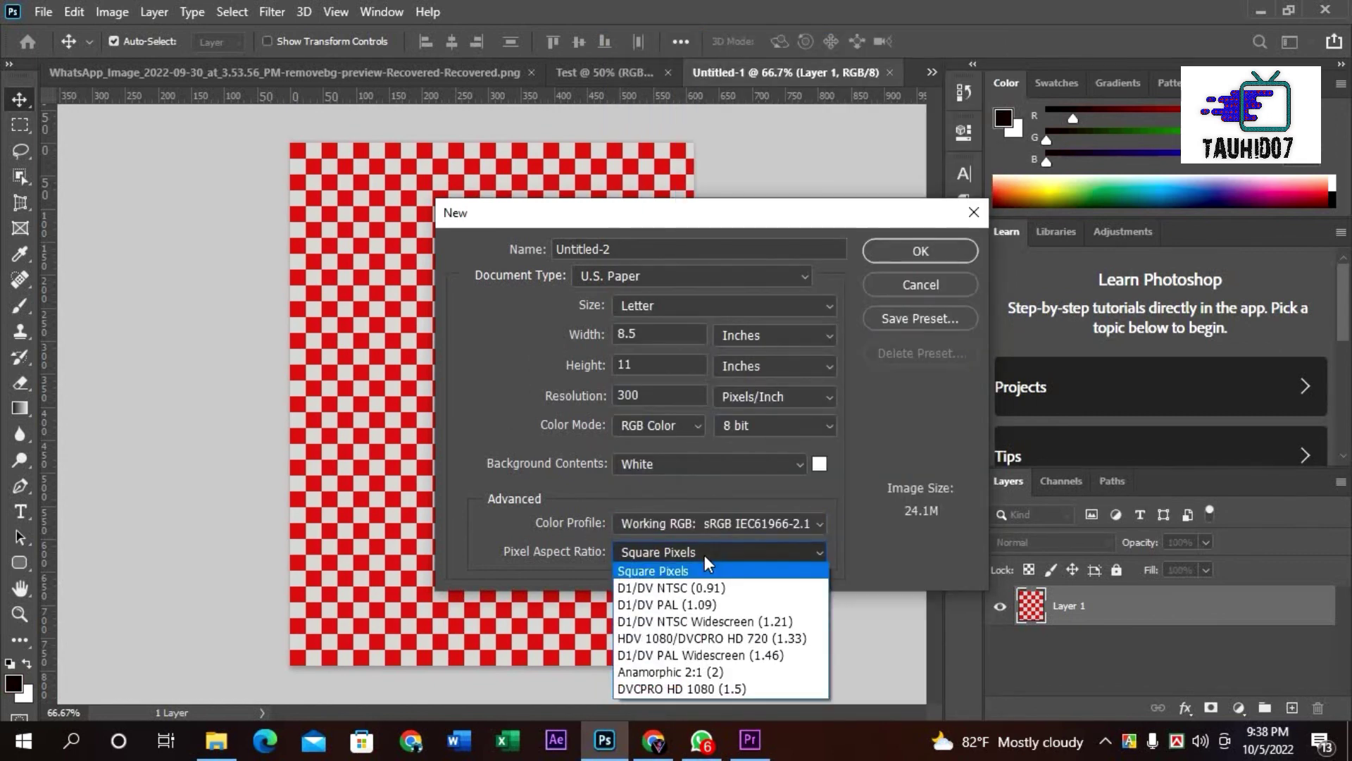